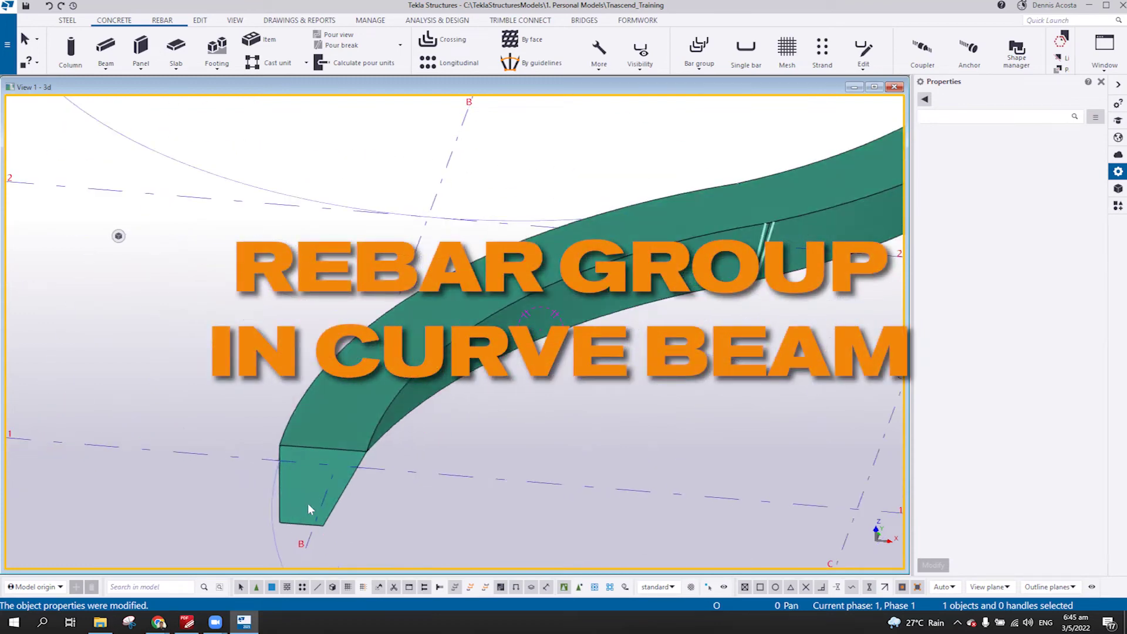
Step: Set the rebar group type to Tapered curved, class 2, with No hook at start and end
{"action": "scroll", "coordinate": [307, 503], "scroll_direction": "down", "scroll_amount": 5}
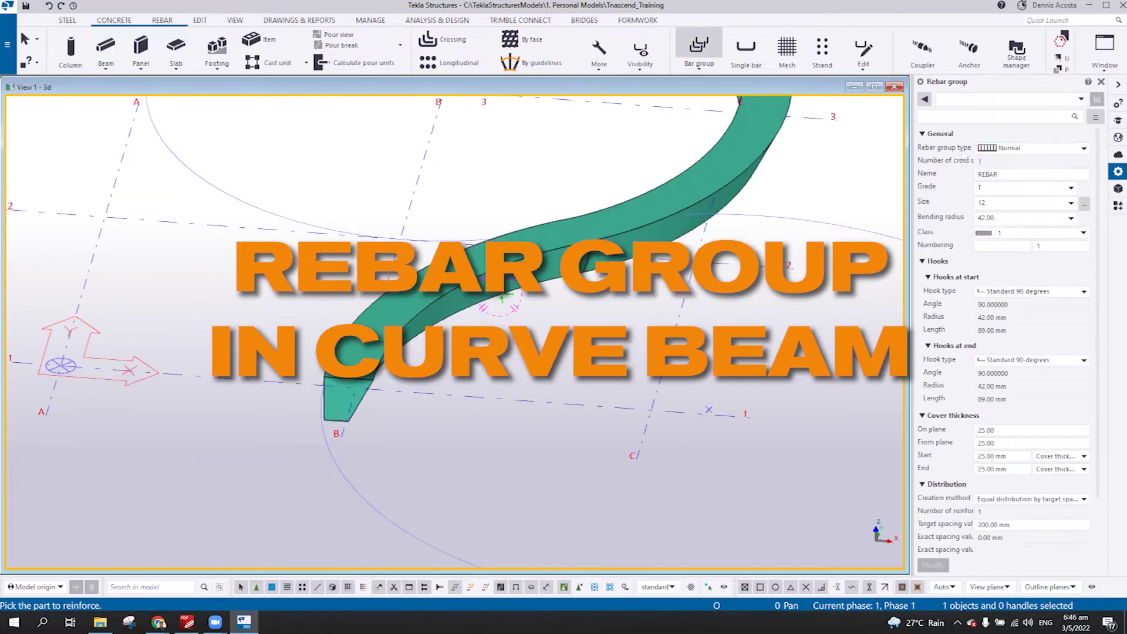
{"action": "left_click", "coordinate": [1083, 150]}
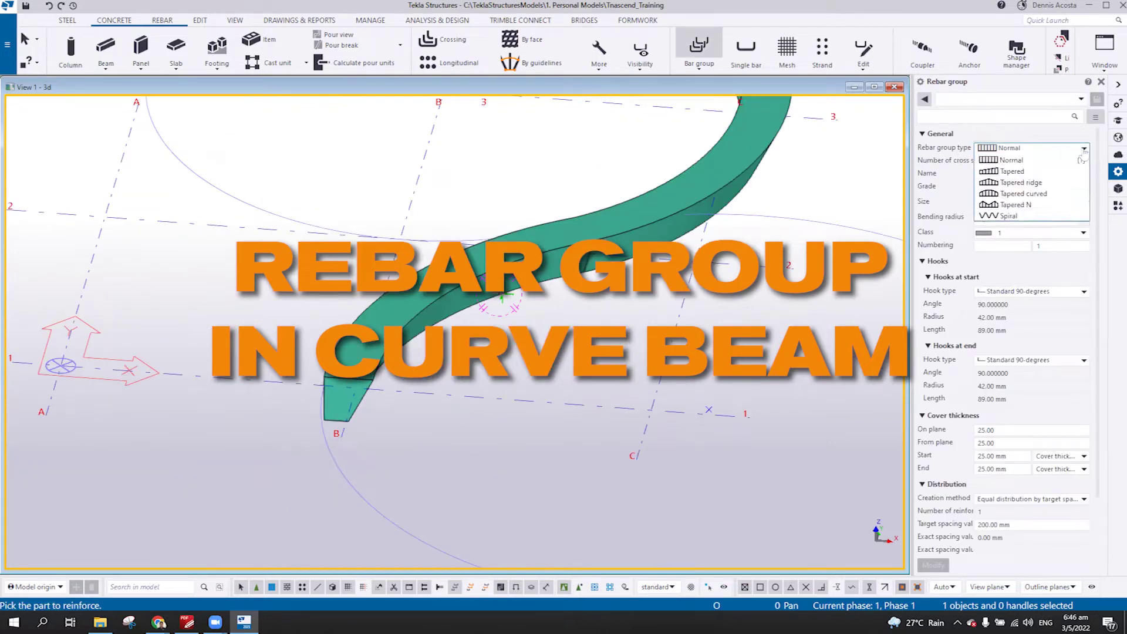
{"action": "left_click", "coordinate": [1020, 195]}
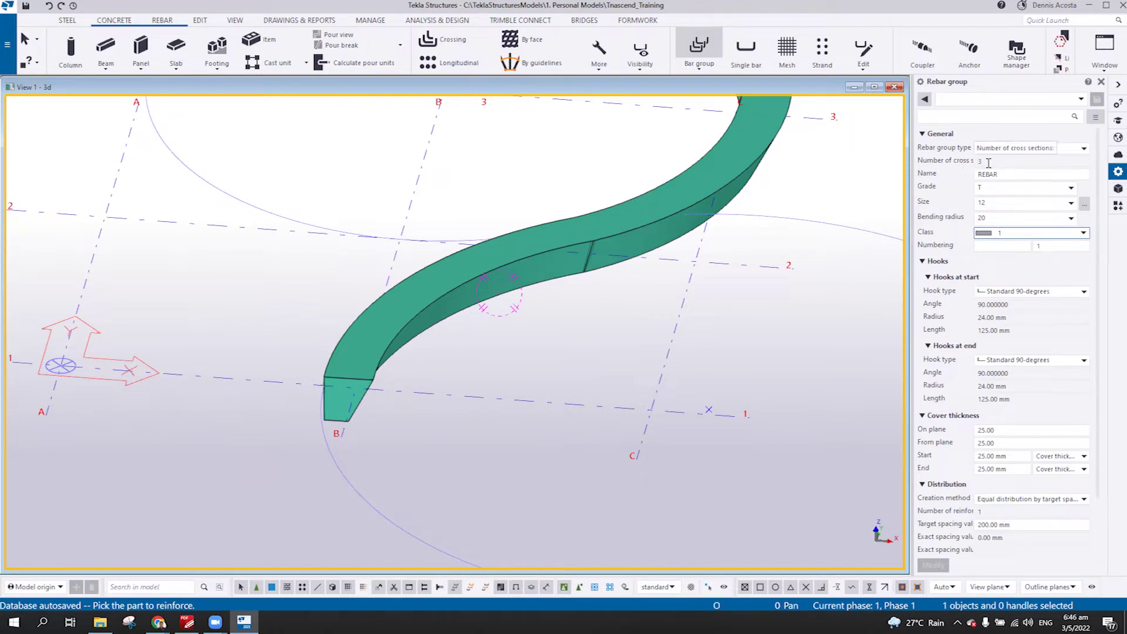
{"action": "middle_click_drag", "start_coordinate": [511, 370], "coordinate": [504, 347]}
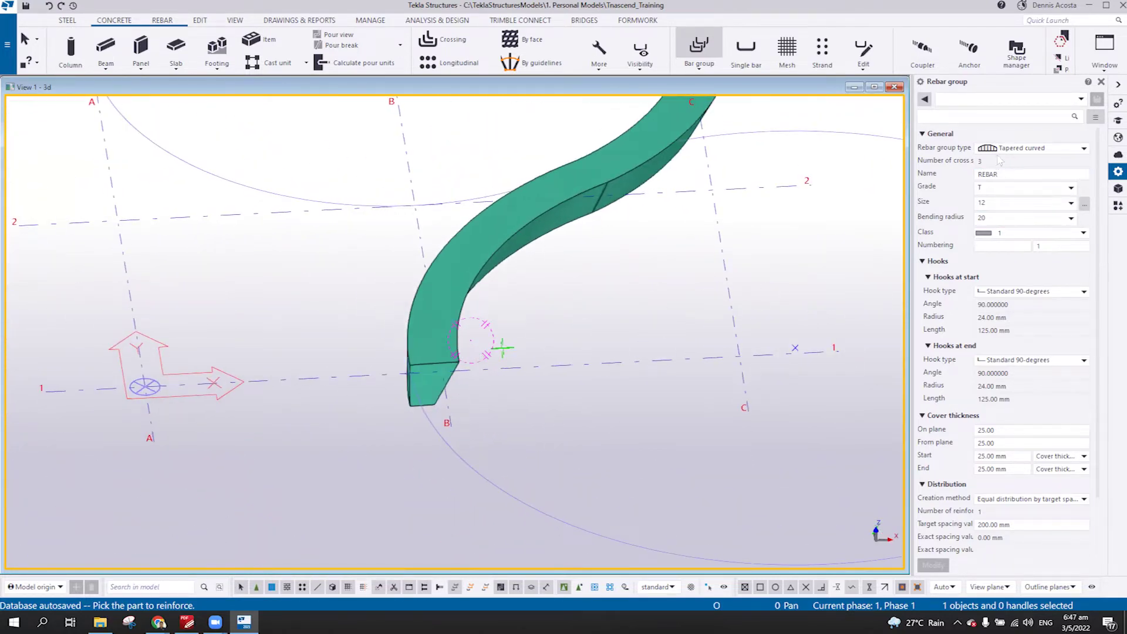
{"action": "middle_click_drag", "start_coordinate": [728, 266], "coordinate": [721, 312]}
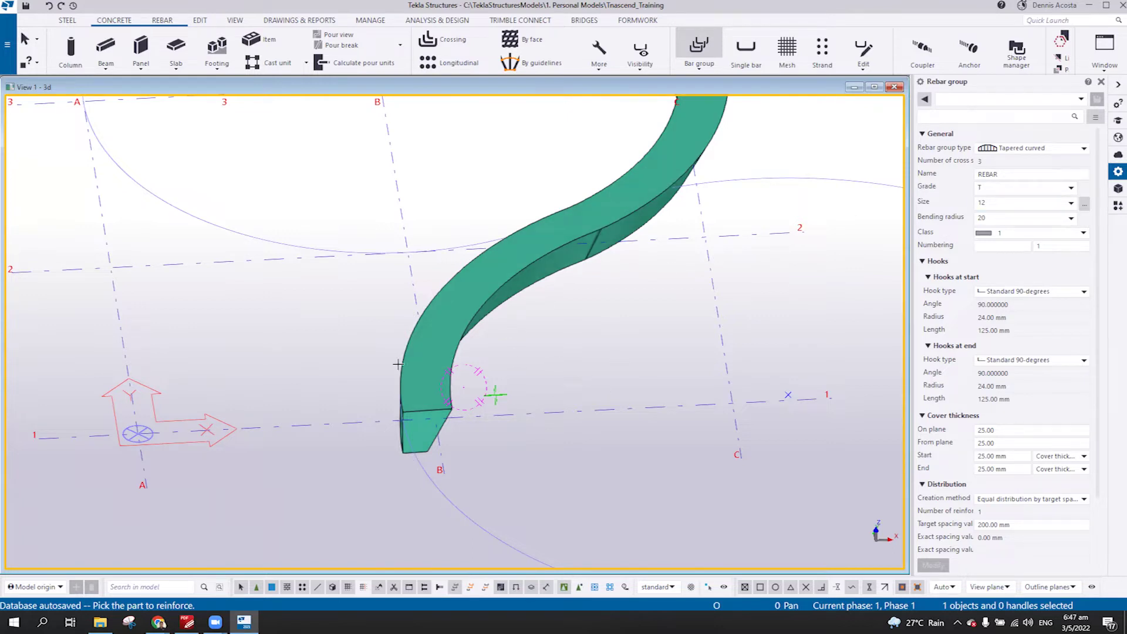
{"action": "left_click", "coordinate": [1084, 233]}
{"action": "left_click", "coordinate": [997, 266]}
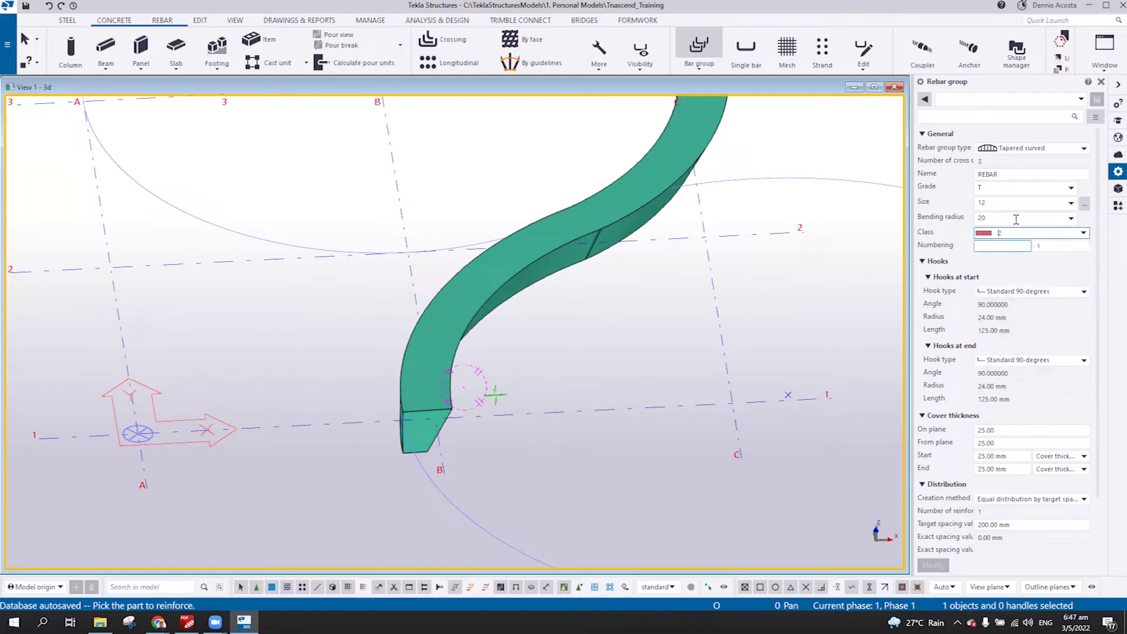
{"action": "left_click", "coordinate": [1024, 291]}
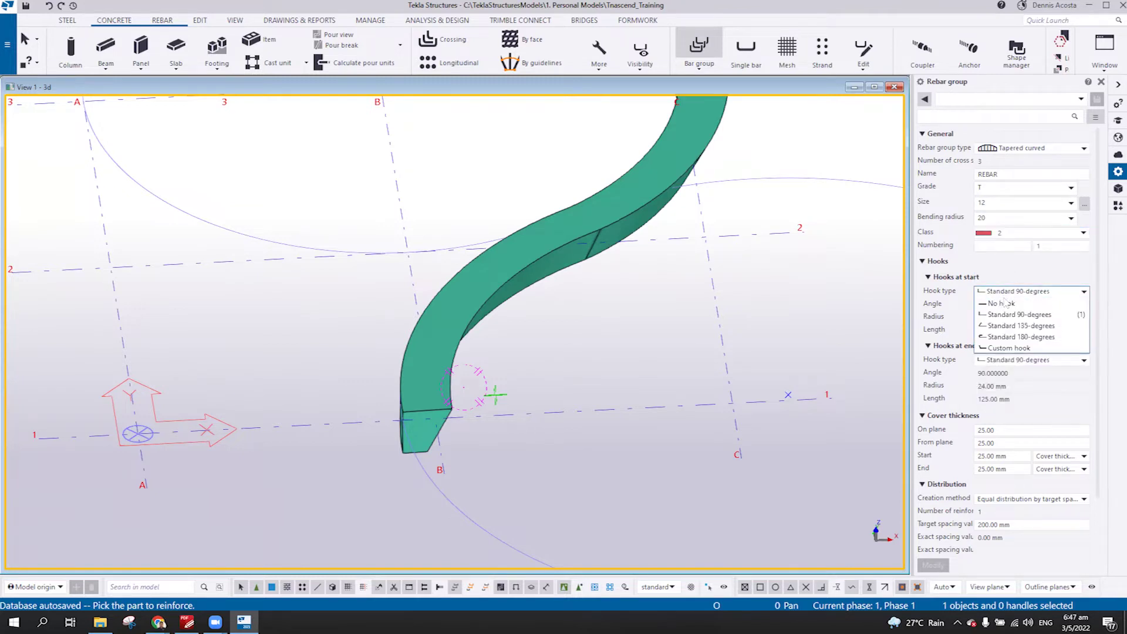
{"action": "left_click", "coordinate": [1005, 303]}
{"action": "left_click", "coordinate": [1008, 361]}
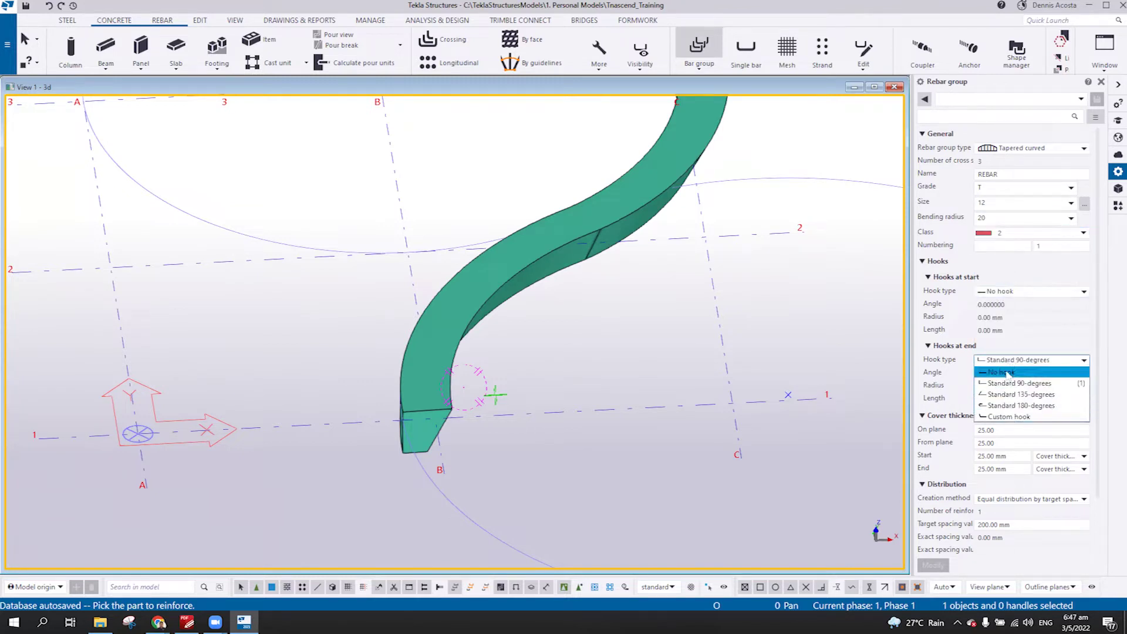
{"action": "left_click", "coordinate": [1008, 373]}
{"action": "scroll", "coordinate": [582, 413], "scroll_direction": "up", "scroll_amount": 5}
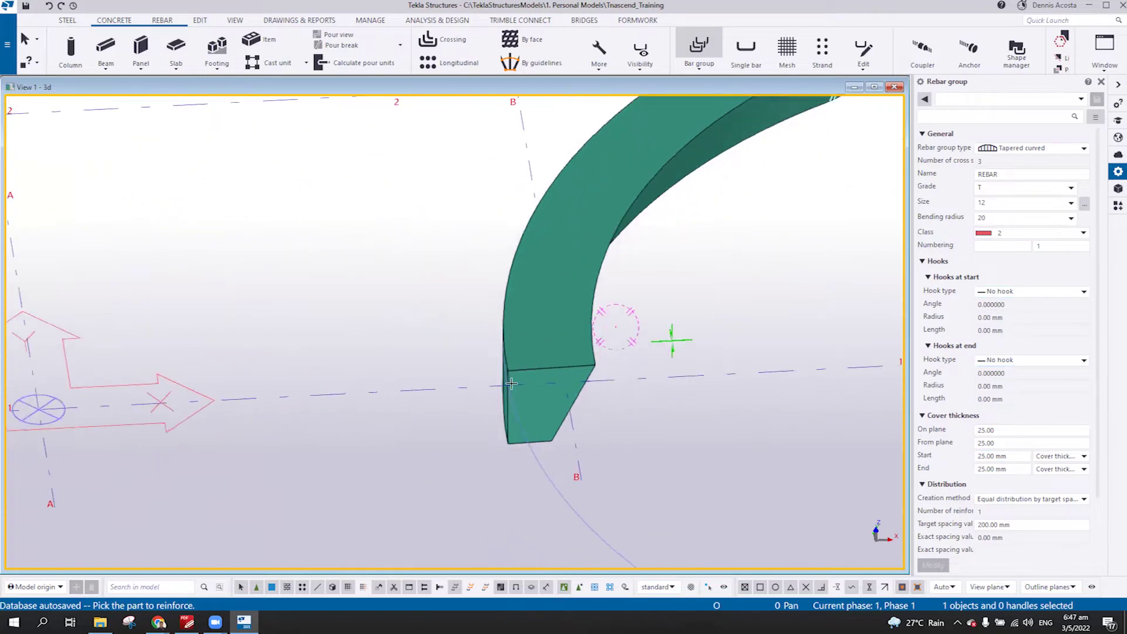
Step: End the bar group command and select the curved C40 concrete beam
{"action": "middle_click_drag", "start_coordinate": [565, 329], "coordinate": [630, 223], "text": "ctrl"}
{"action": "key", "text": "Escape"}
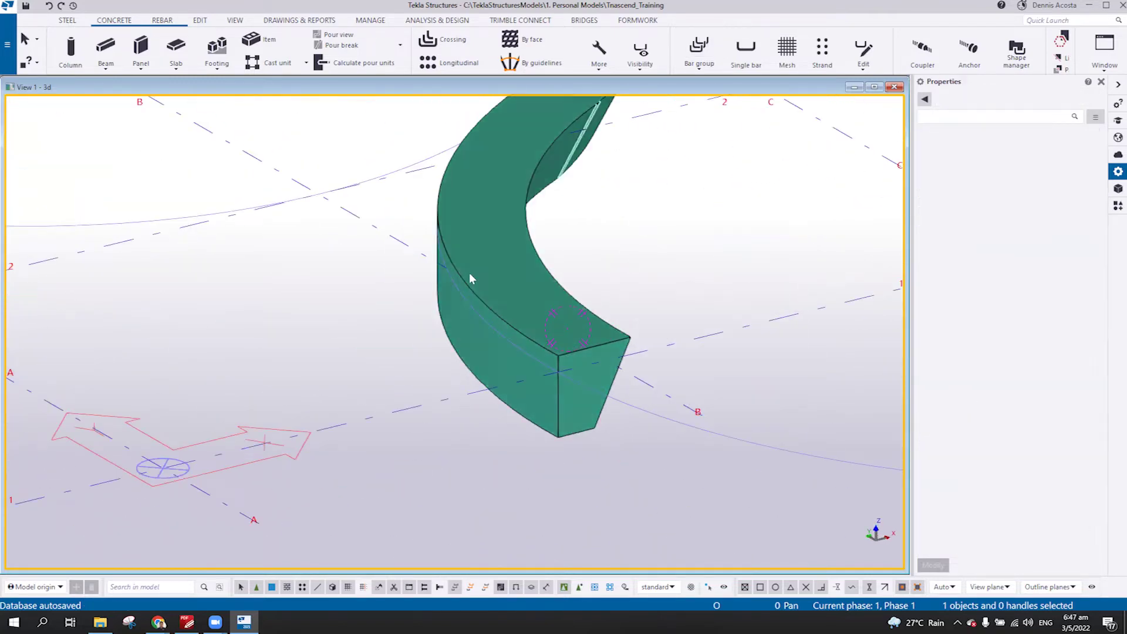
{"action": "left_click", "coordinate": [499, 271]}
{"action": "middle_click_drag", "start_coordinate": [500, 283], "coordinate": [534, 333], "text": "ctrl"}
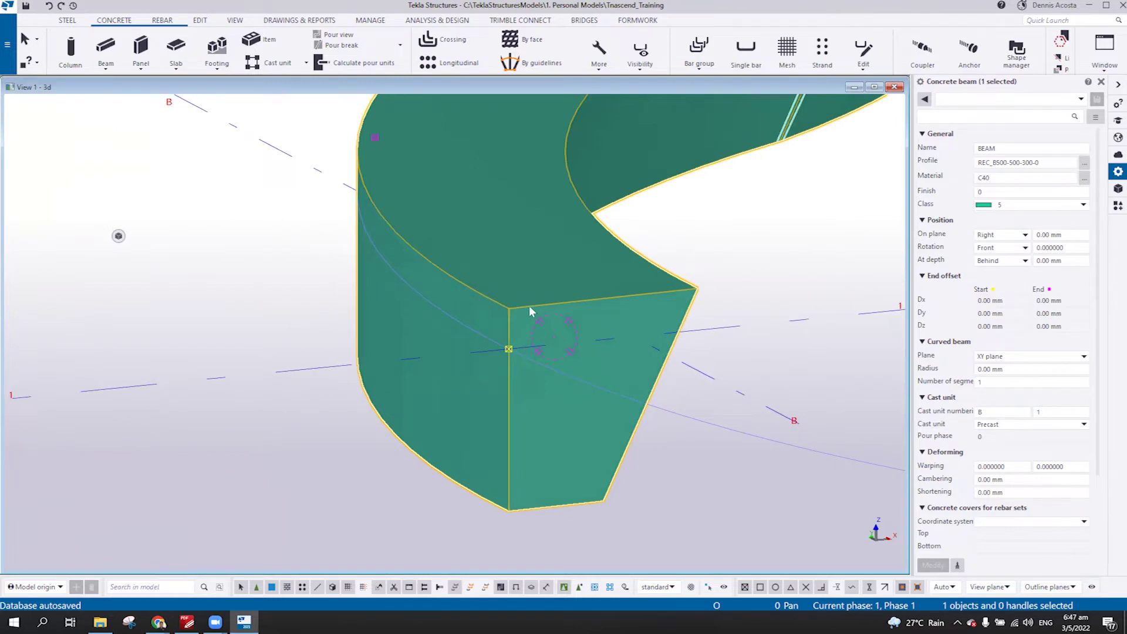
{"action": "scroll", "coordinate": [555, 326], "scroll_direction": "up", "scroll_amount": 3}
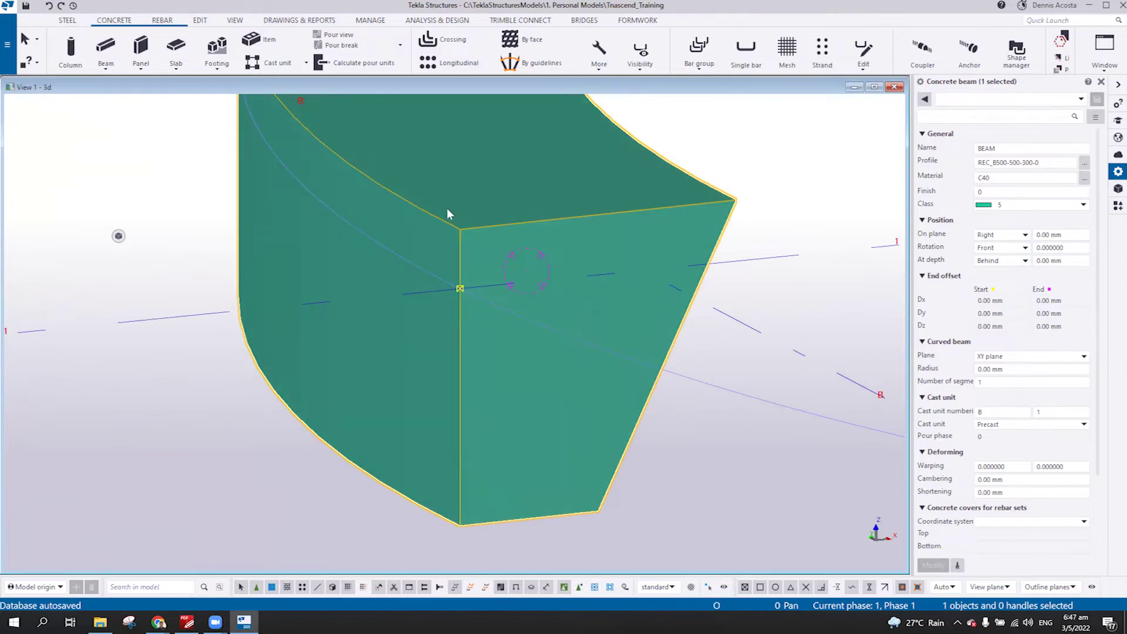
{"action": "left_click", "coordinate": [200, 22]}
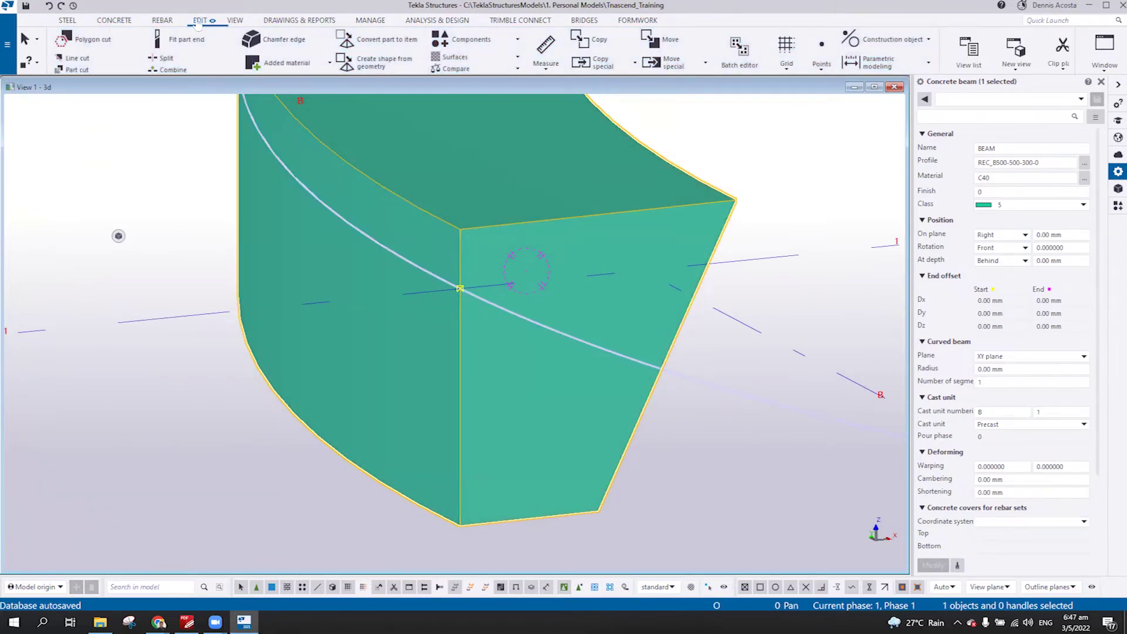
Step: Place four points at any position on the corners of the beam's lower end face
{"action": "left_click", "coordinate": [822, 58]}
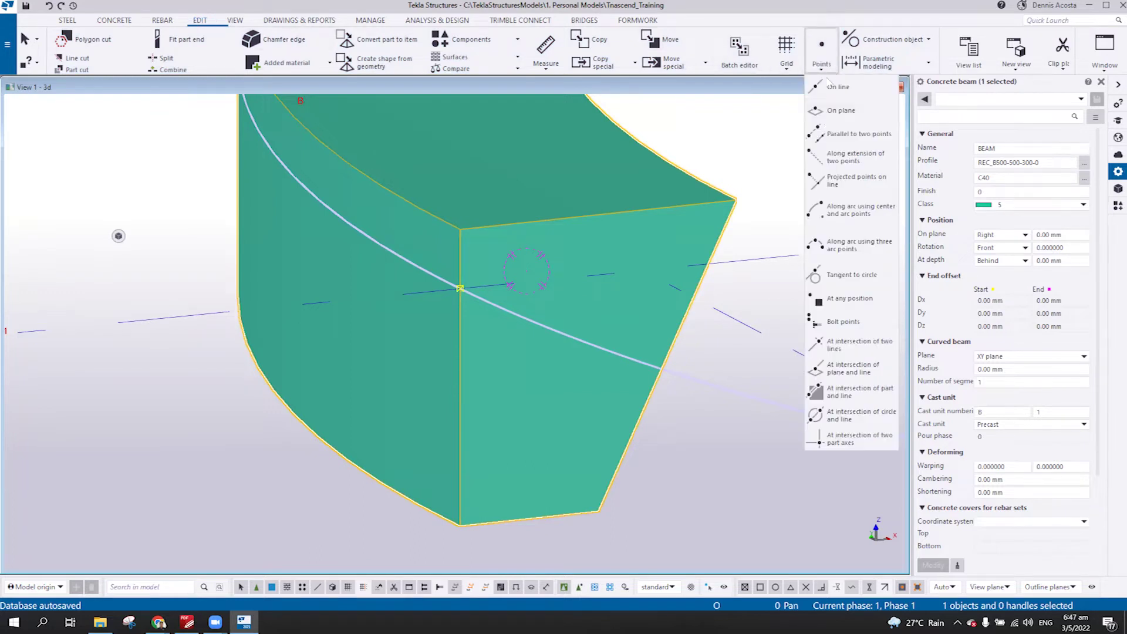
{"action": "left_click", "coordinate": [845, 299]}
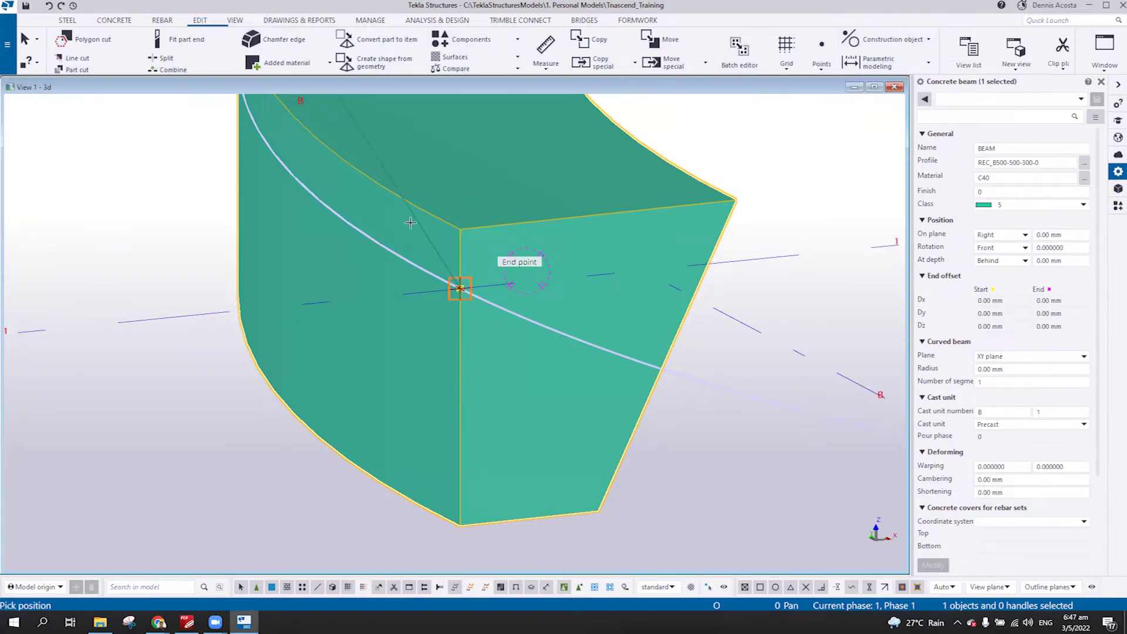
{"action": "left_click", "coordinate": [461, 229]}
{"action": "left_click", "coordinate": [737, 199]}
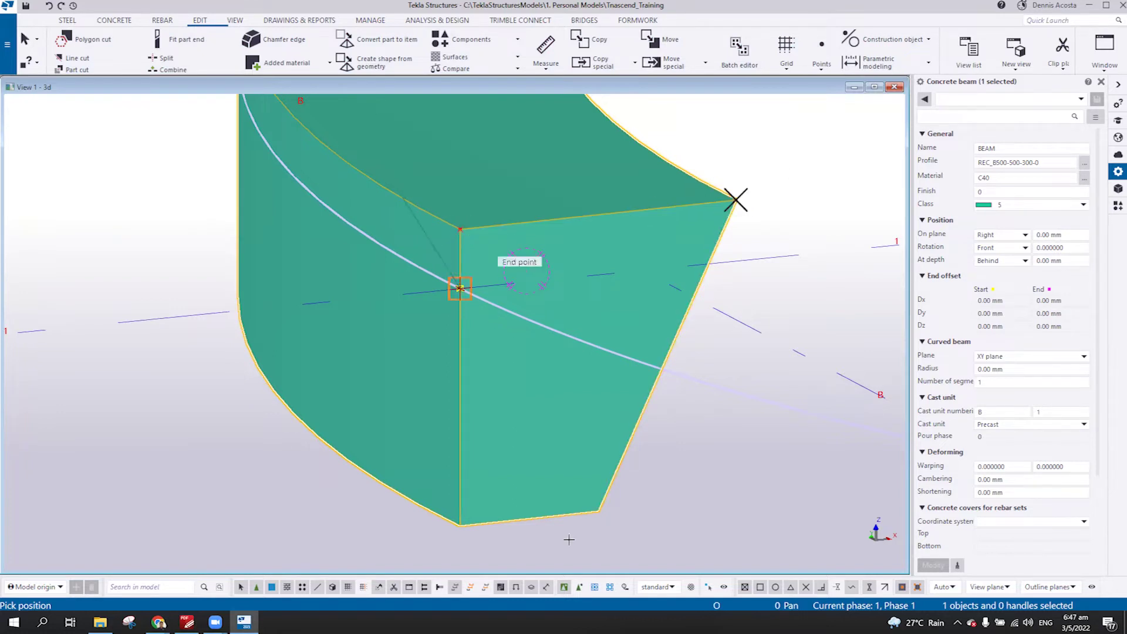
{"action": "left_click", "coordinate": [598, 511]}
{"action": "left_click", "coordinate": [461, 526]}
{"action": "right_click", "coordinate": [540, 346]}
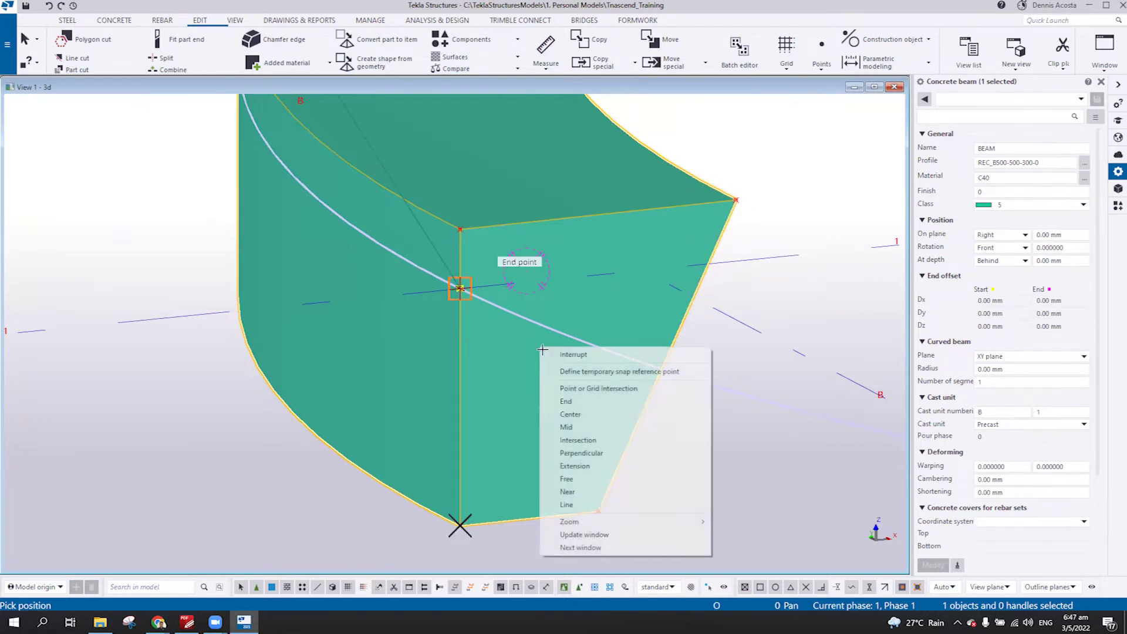
{"action": "left_click", "coordinate": [545, 358]}
Step: Box-select the four new points and switch to plan view
{"action": "scroll", "coordinate": [544, 362], "scroll_direction": "down", "scroll_amount": 2}
{"action": "left_click_drag", "start_coordinate": [458, 223], "coordinate": [722, 509]}
{"action": "middle_click_drag", "start_coordinate": [677, 399], "coordinate": [556, 377]}
{"action": "scroll", "coordinate": [556, 378], "scroll_direction": "down", "scroll_amount": 1}
{"action": "key", "text": "ctrl+p"}
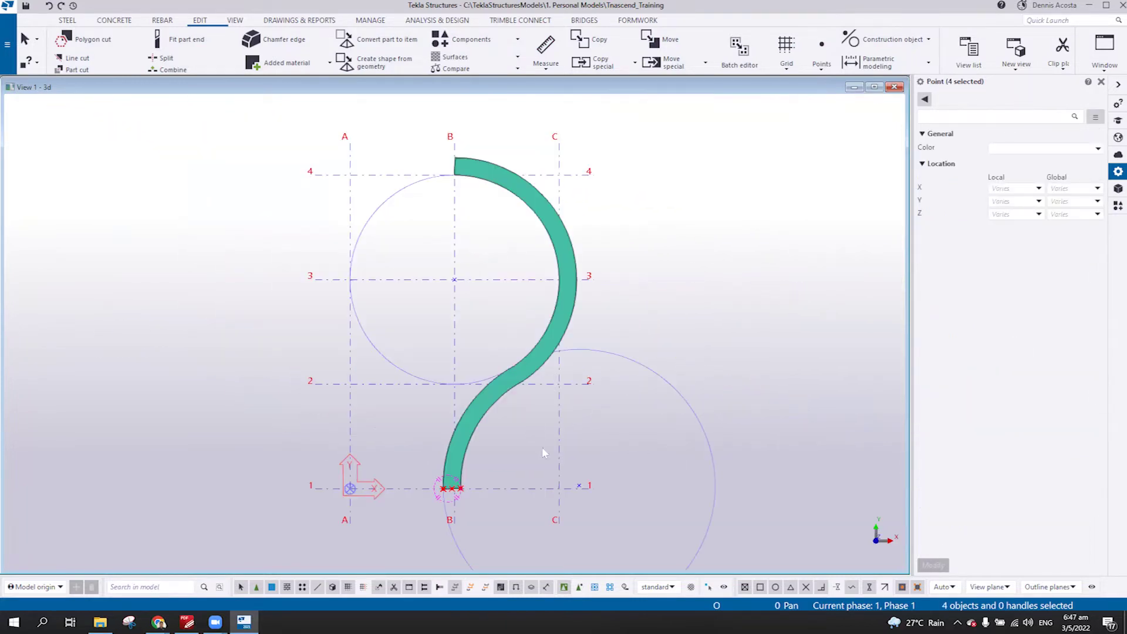
Step: Rotate-copy the points about the arc centre, then undo the copies
{"action": "scroll", "coordinate": [545, 452], "scroll_direction": "up", "scroll_amount": 2}
{"action": "right_click", "coordinate": [498, 294]}
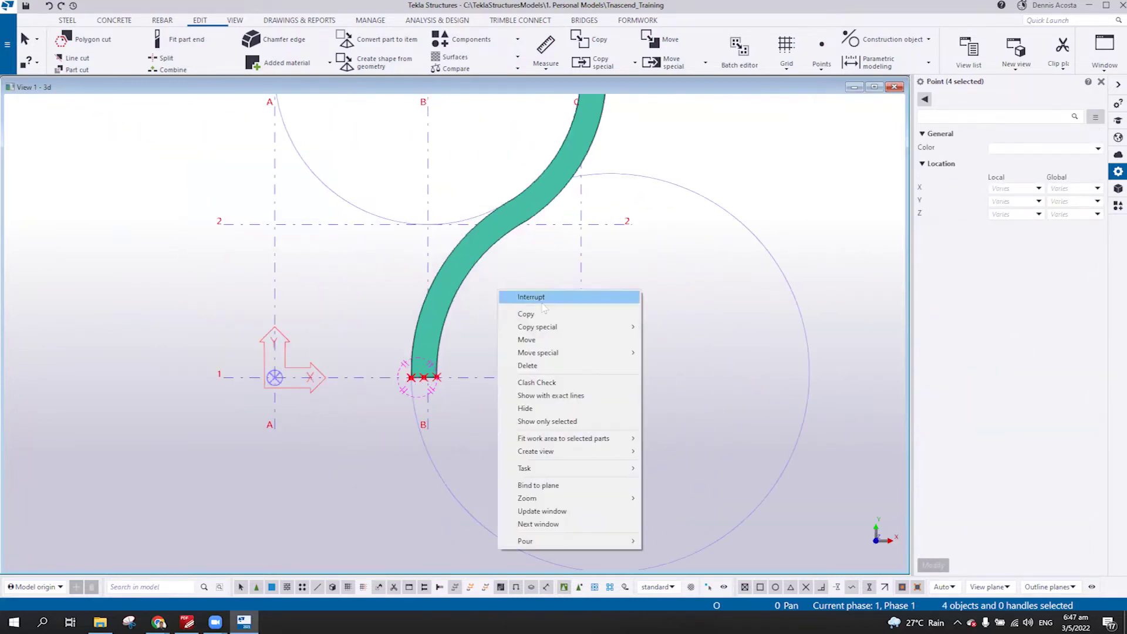
{"action": "mouse_move", "coordinate": [555, 330]}
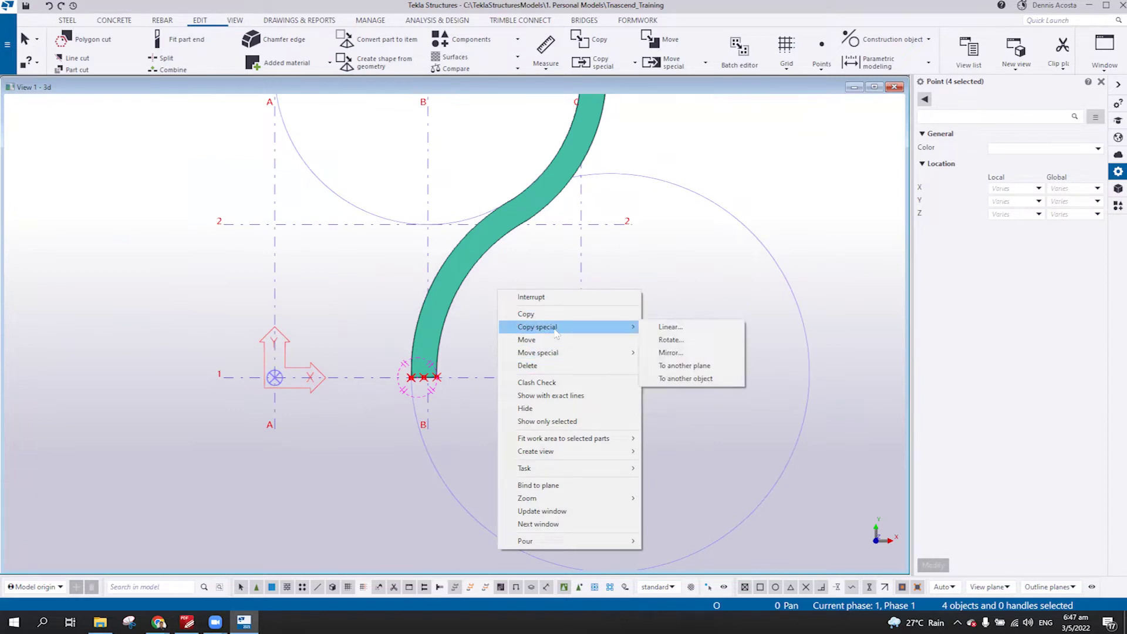
{"action": "left_click", "coordinate": [681, 341]}
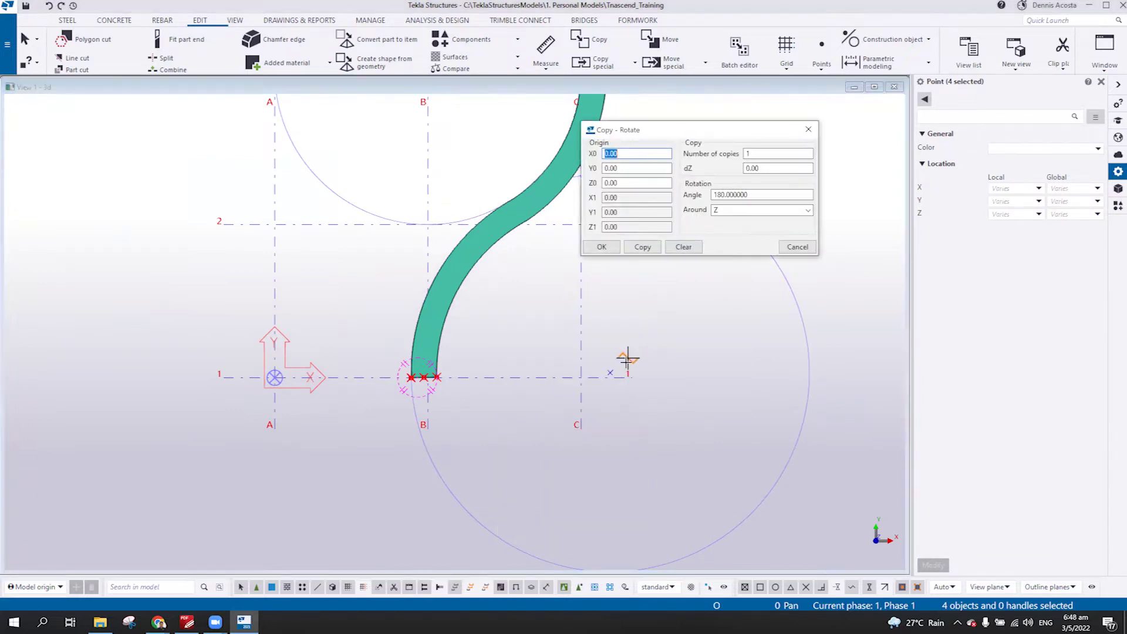
{"action": "left_click", "coordinate": [611, 373]}
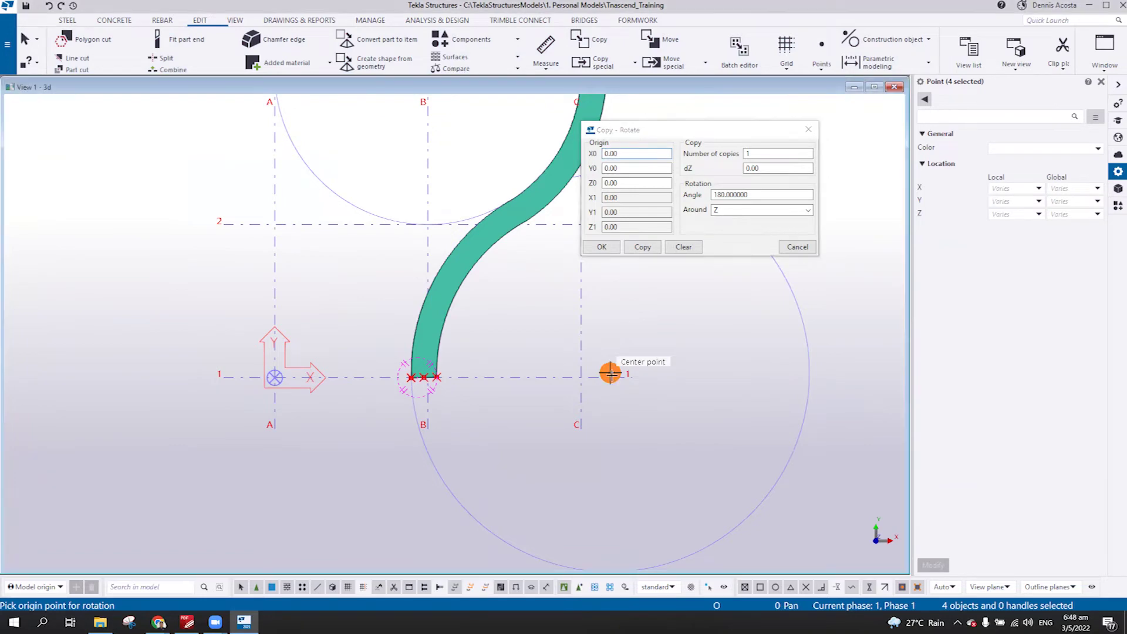
{"action": "double_click", "coordinate": [763, 194]}
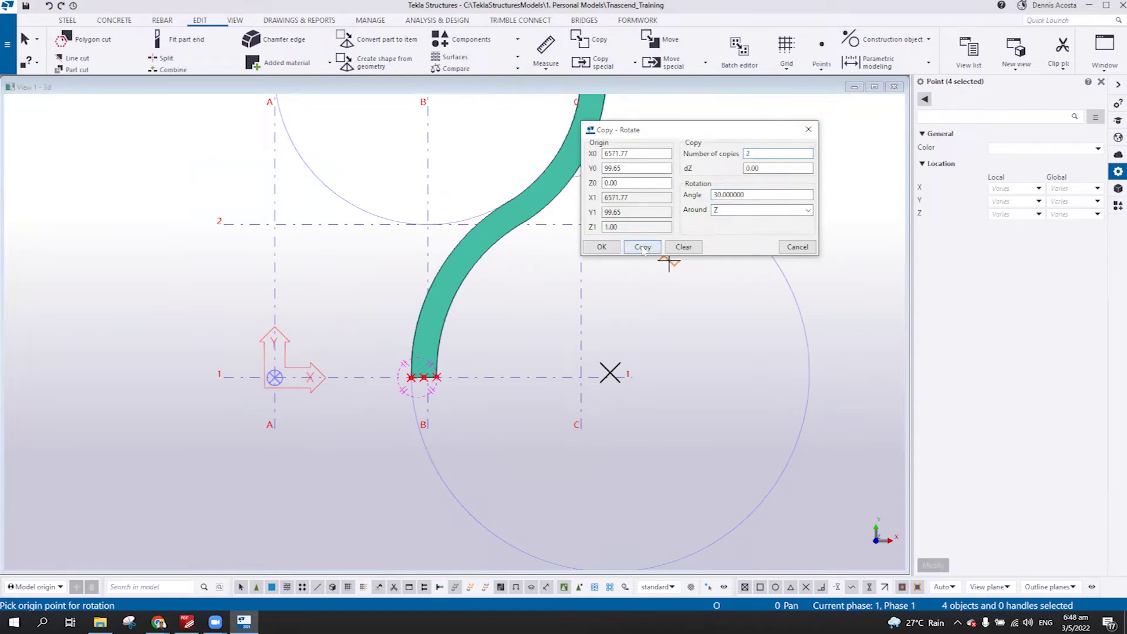
{"action": "middle_click_drag", "start_coordinate": [511, 384], "coordinate": [500, 306]}
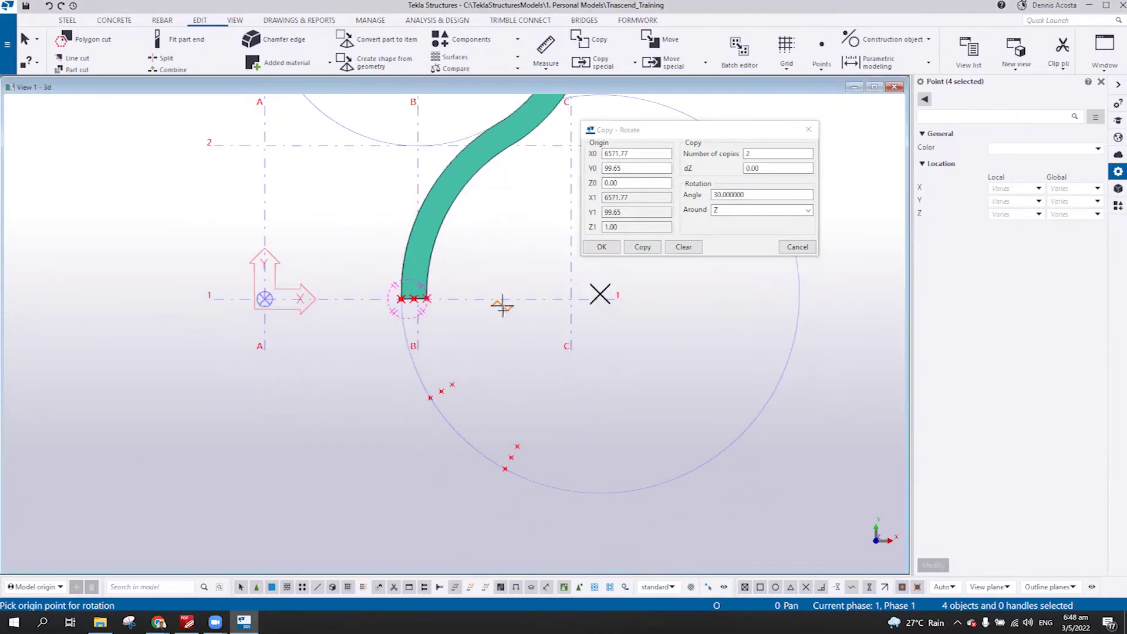
{"action": "key", "text": "ctrl+z"}
Step: Rerun the rotate copy with 2 copies at -30° about Z, then orbit to the beam end
{"action": "left_click", "coordinate": [712, 197]}
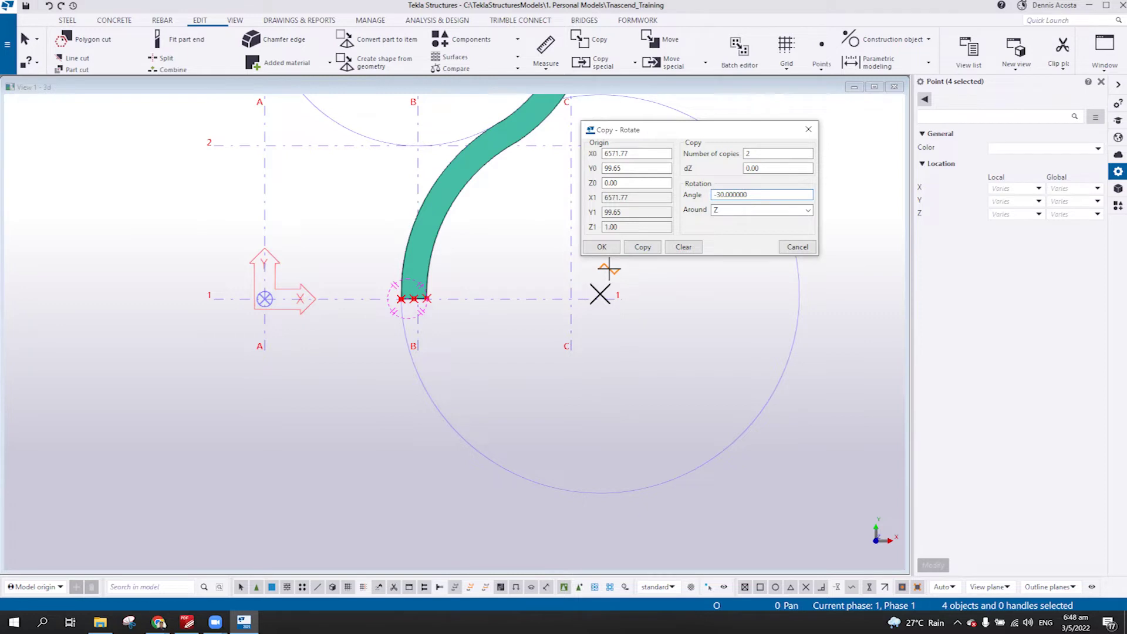
{"action": "left_click", "coordinate": [609, 249]}
{"action": "right_click", "coordinate": [501, 212]}
{"action": "left_click", "coordinate": [512, 220]}
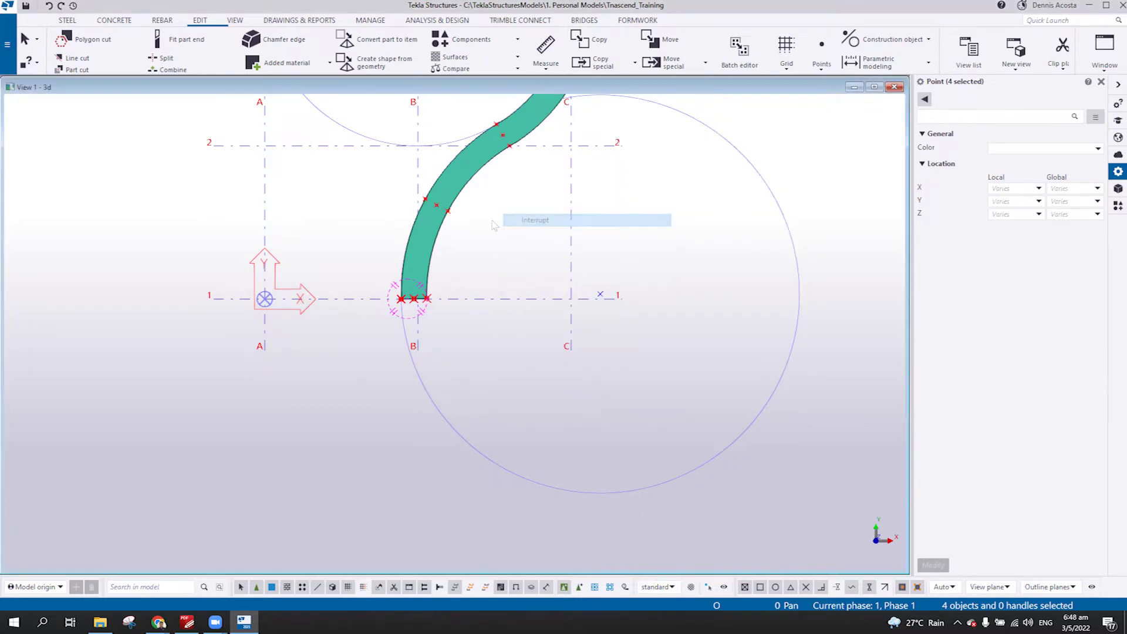
{"action": "scroll", "coordinate": [444, 216], "scroll_direction": "up", "scroll_amount": 3}
{"action": "middle_click_drag", "start_coordinate": [422, 289], "coordinate": [568, 375], "text": "ctrl"}
{"action": "middle_click_drag", "start_coordinate": [671, 419], "coordinate": [654, 354]}
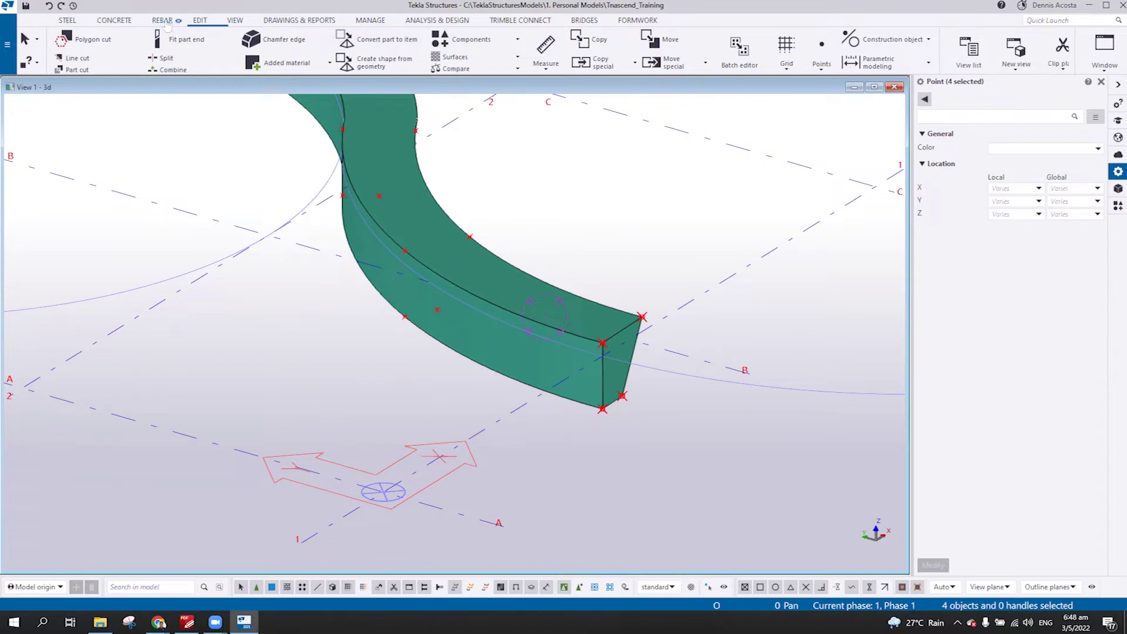
{"action": "left_click", "coordinate": [163, 21]}
Step: Start a size 10 bar group and pick the curved beam to reinforce
{"action": "left_click", "coordinate": [336, 67]}
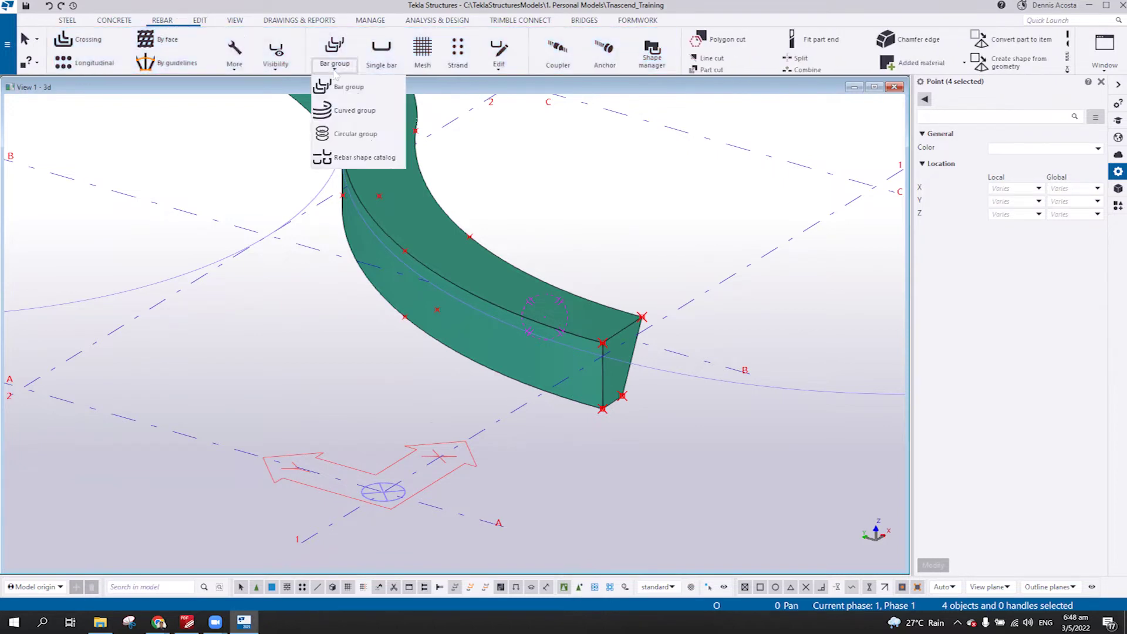
{"action": "left_click", "coordinate": [345, 88]}
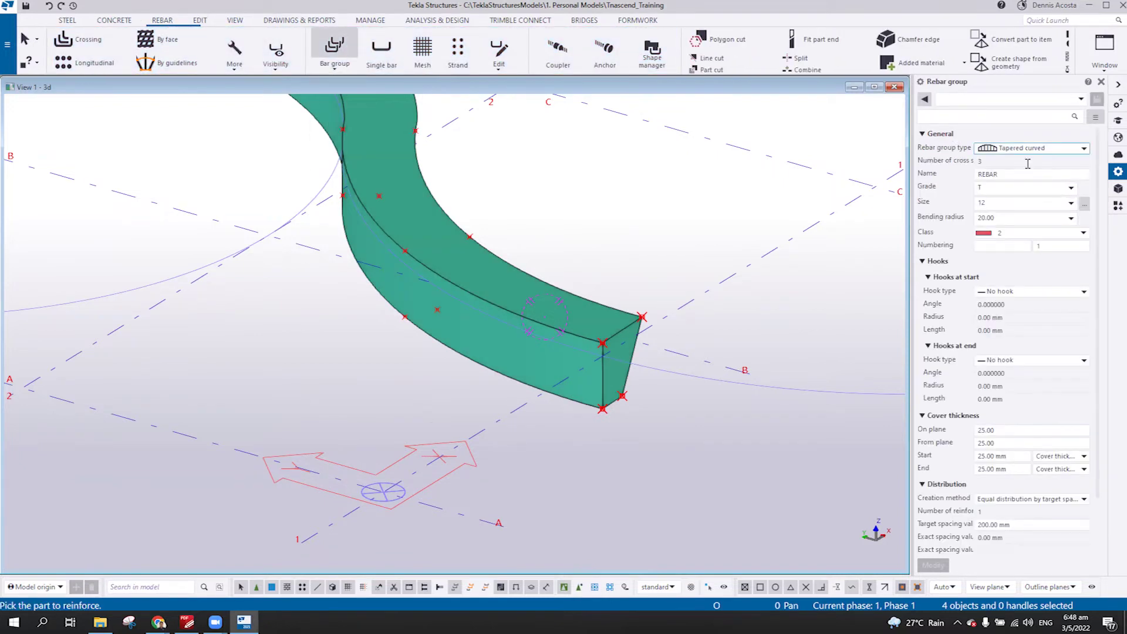
{"action": "left_click", "coordinate": [994, 204]}
{"action": "scroll", "coordinate": [998, 229], "scroll_direction": "up", "scroll_amount": 2}
{"action": "left_click", "coordinate": [993, 214]}
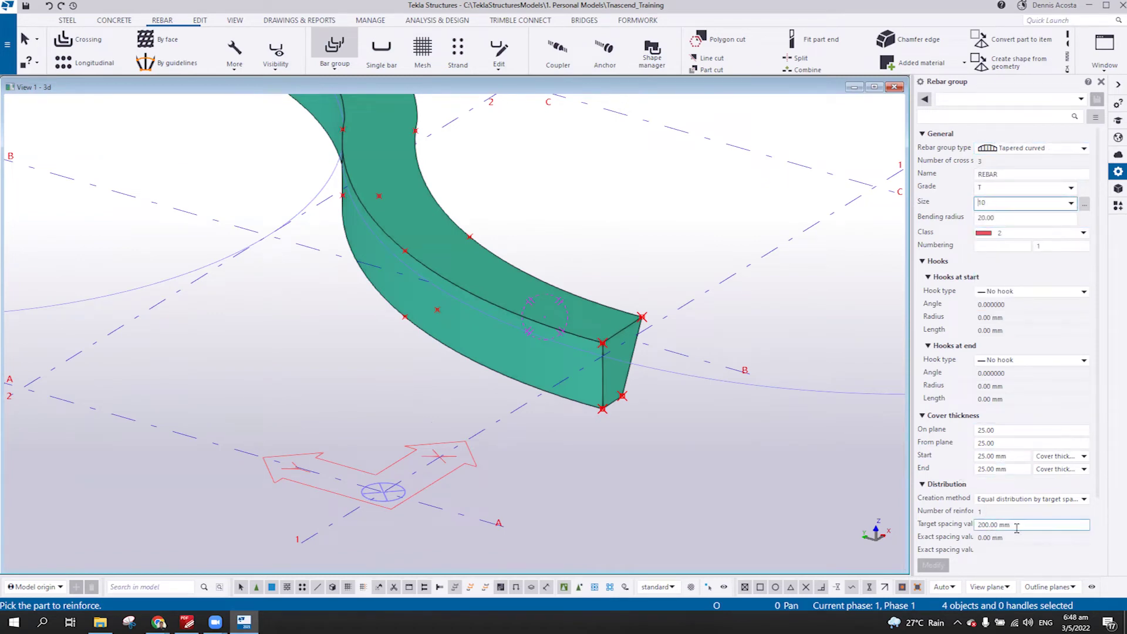
{"action": "scroll", "coordinate": [597, 330], "scroll_direction": "up", "scroll_amount": 2}
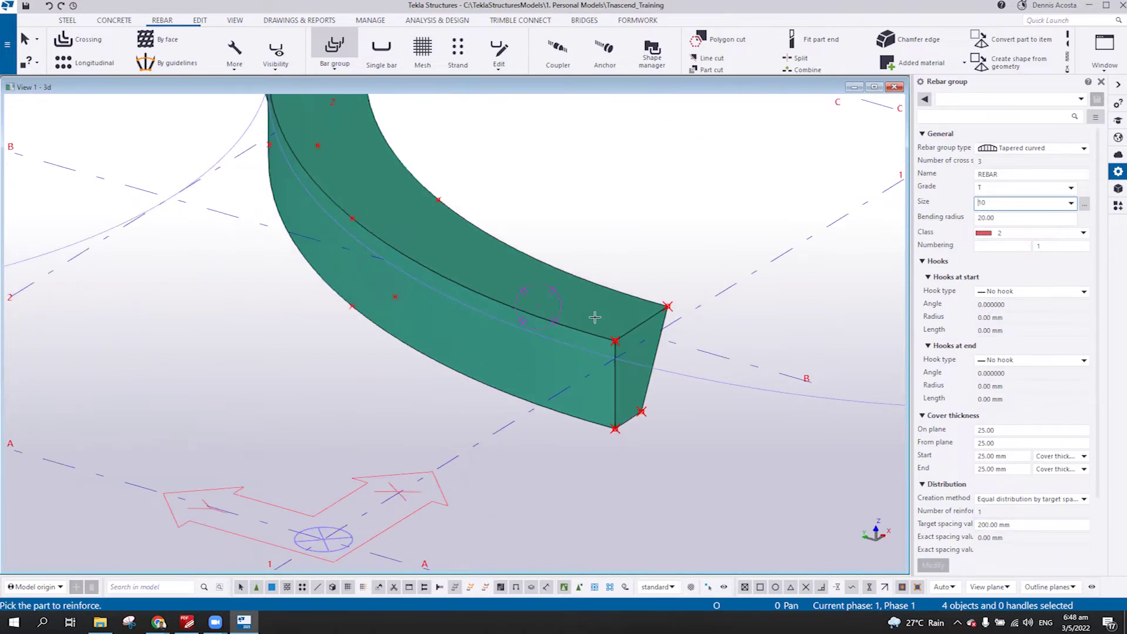
{"action": "left_click", "coordinate": [596, 315]}
Step: Pick the first two stirrup cross-section outlines at the beam end and along the curve
{"action": "scroll", "coordinate": [608, 323], "scroll_direction": "up", "scroll_amount": 3}
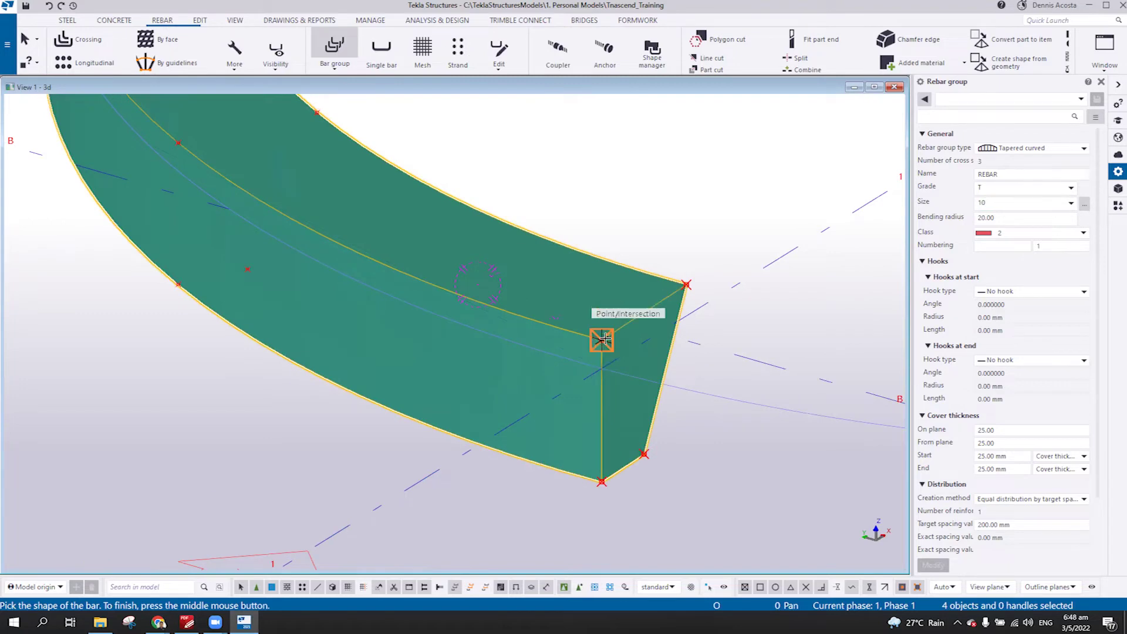
{"action": "left_click", "coordinate": [601, 339]}
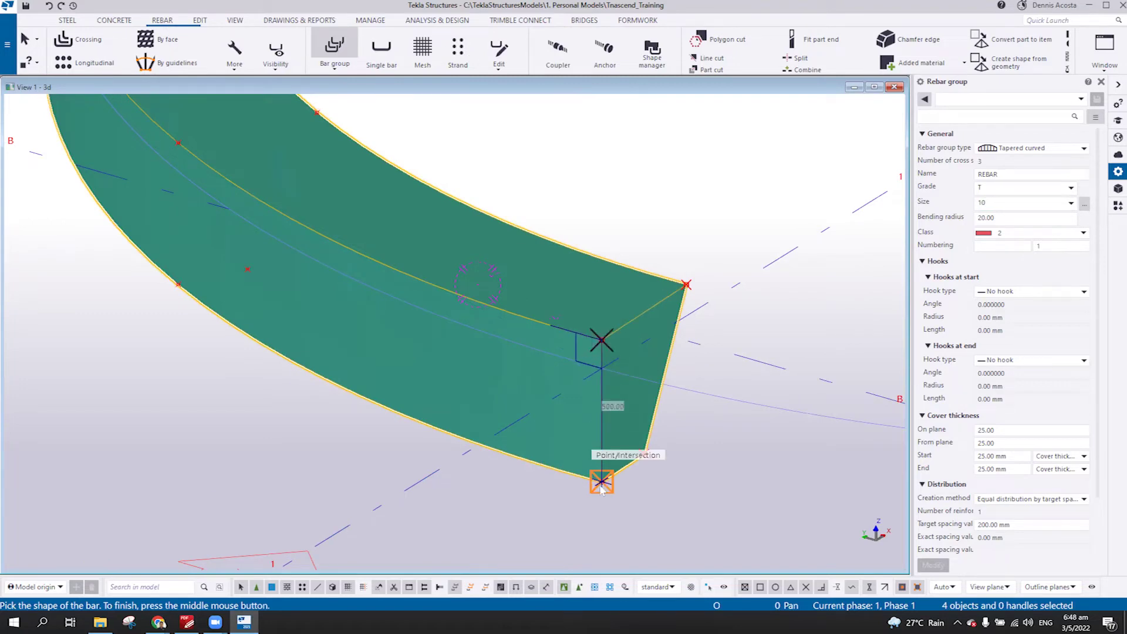
{"action": "left_click", "coordinate": [602, 482]}
{"action": "left_click", "coordinate": [644, 454]}
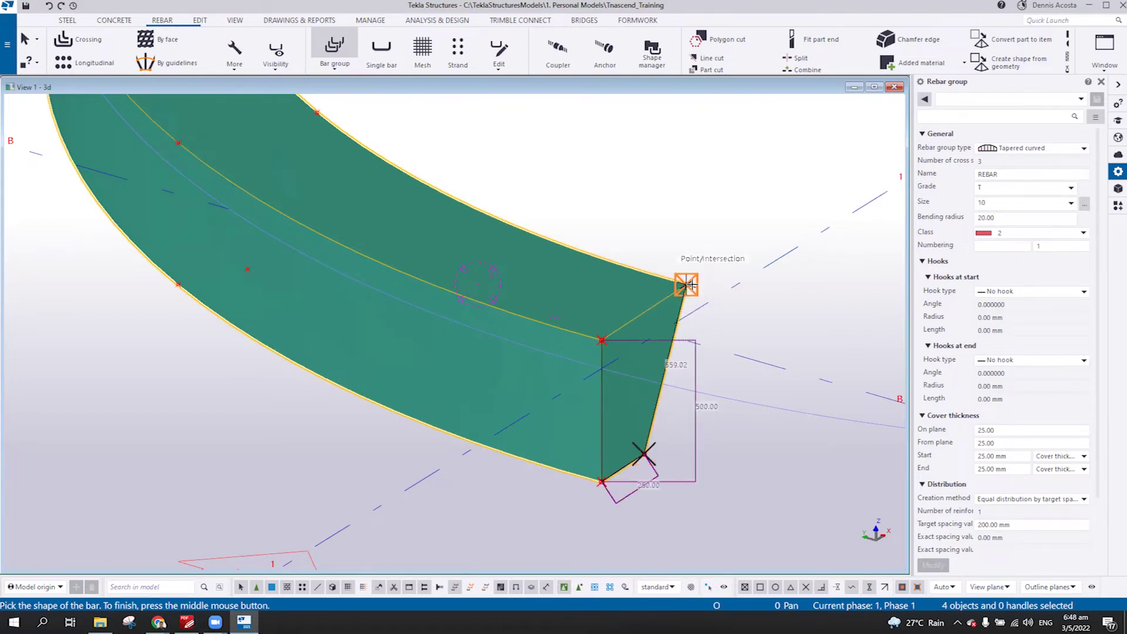
{"action": "left_click", "coordinate": [686, 285]}
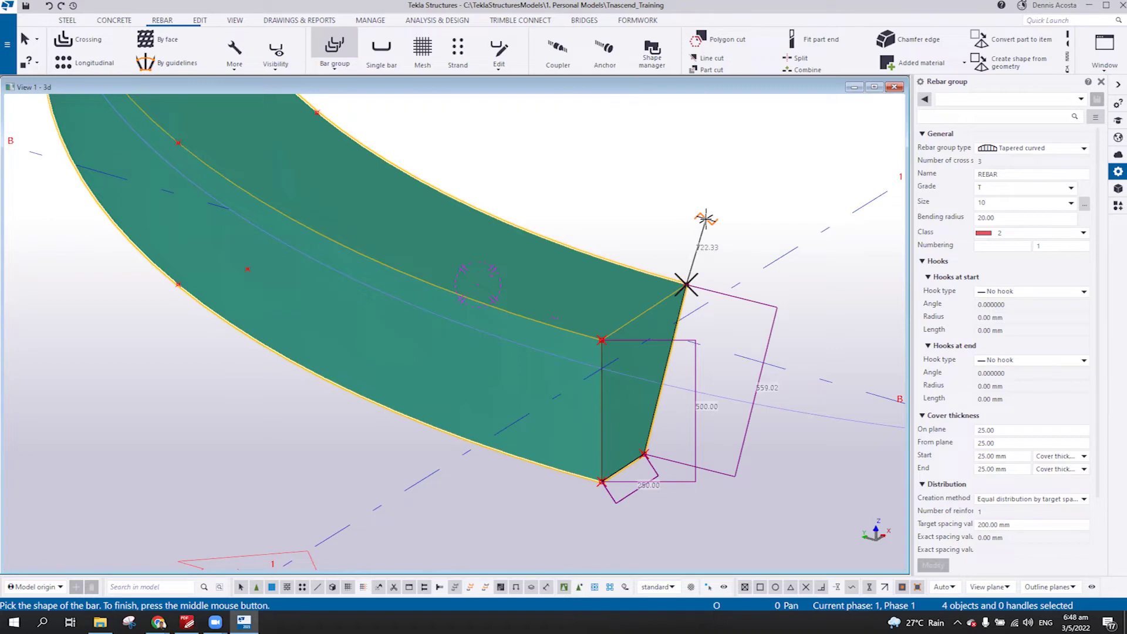
{"action": "scroll", "coordinate": [494, 220], "scroll_direction": "up", "scroll_amount": 3}
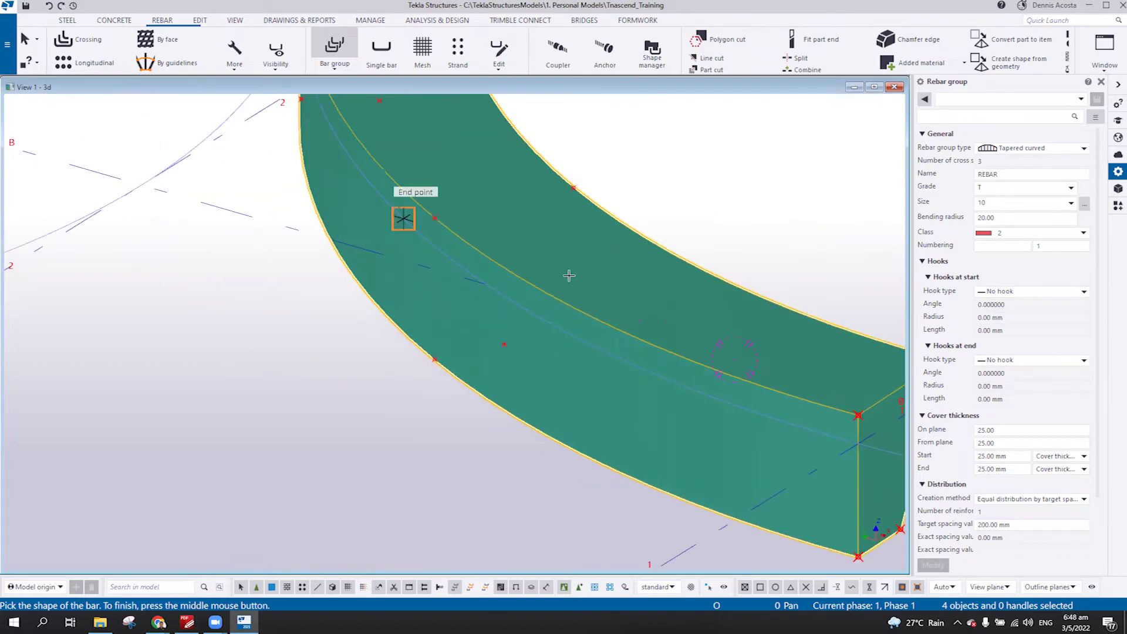
{"action": "left_click", "coordinate": [434, 218]}
{"action": "left_click", "coordinate": [435, 359]}
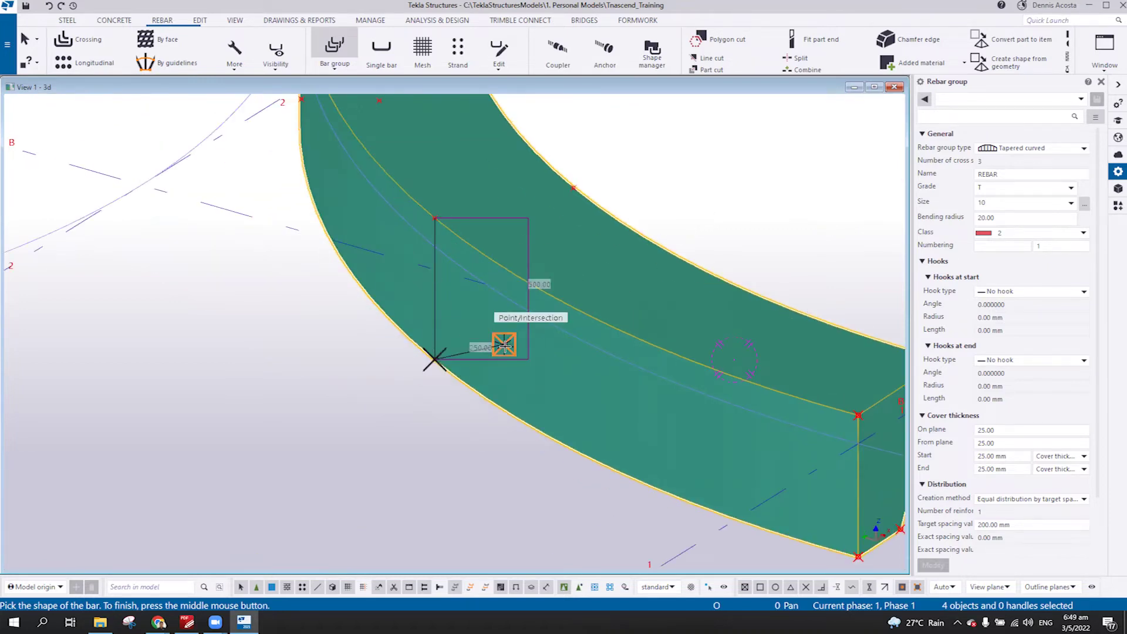
{"action": "left_click", "coordinate": [504, 346]}
{"action": "left_click", "coordinate": [574, 188]}
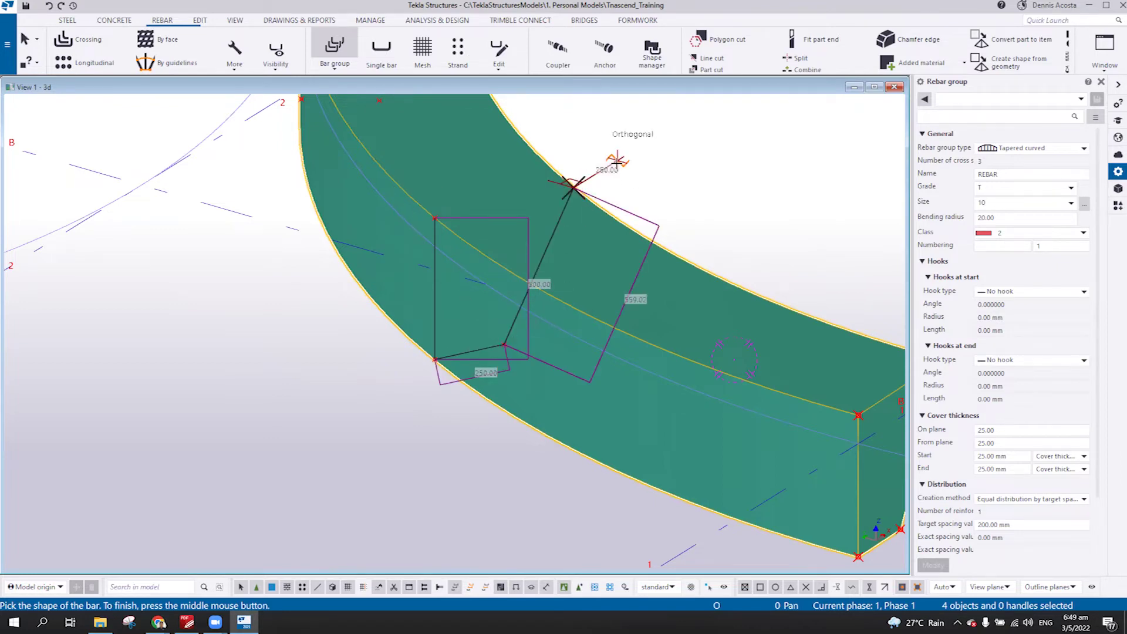
Step: Pick the third stirrup outline at the S-bend and finish creating the bar group
{"action": "middle_click_drag", "start_coordinate": [403, 219], "coordinate": [641, 460]}
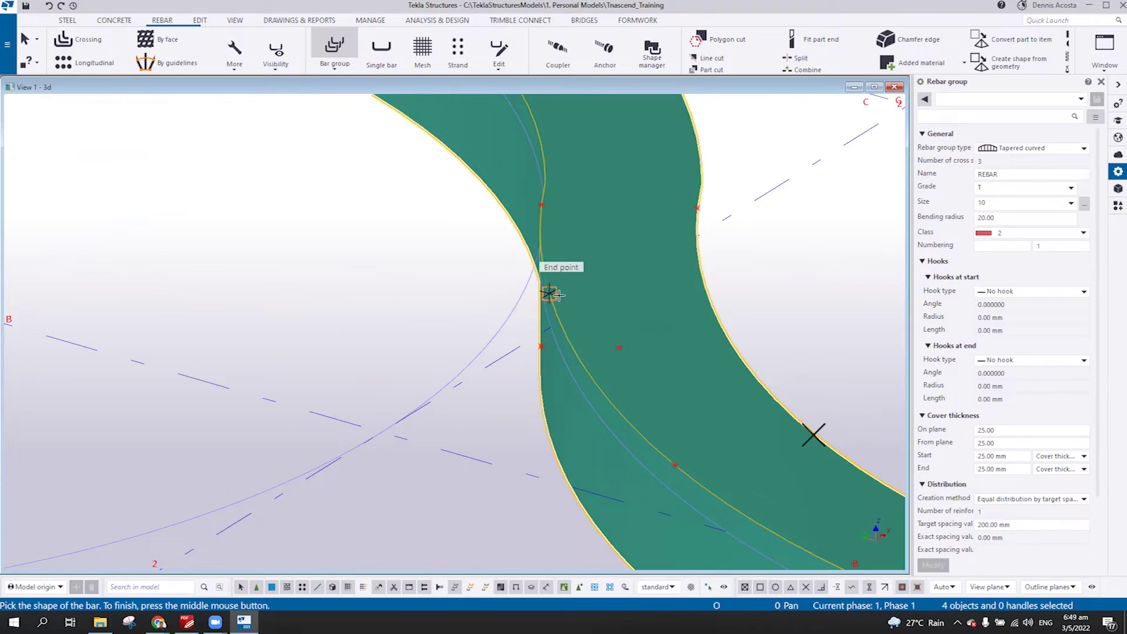
{"action": "middle_click_drag", "start_coordinate": [550, 294], "coordinate": [607, 267], "text": "ctrl"}
{"action": "left_click", "coordinate": [558, 203]}
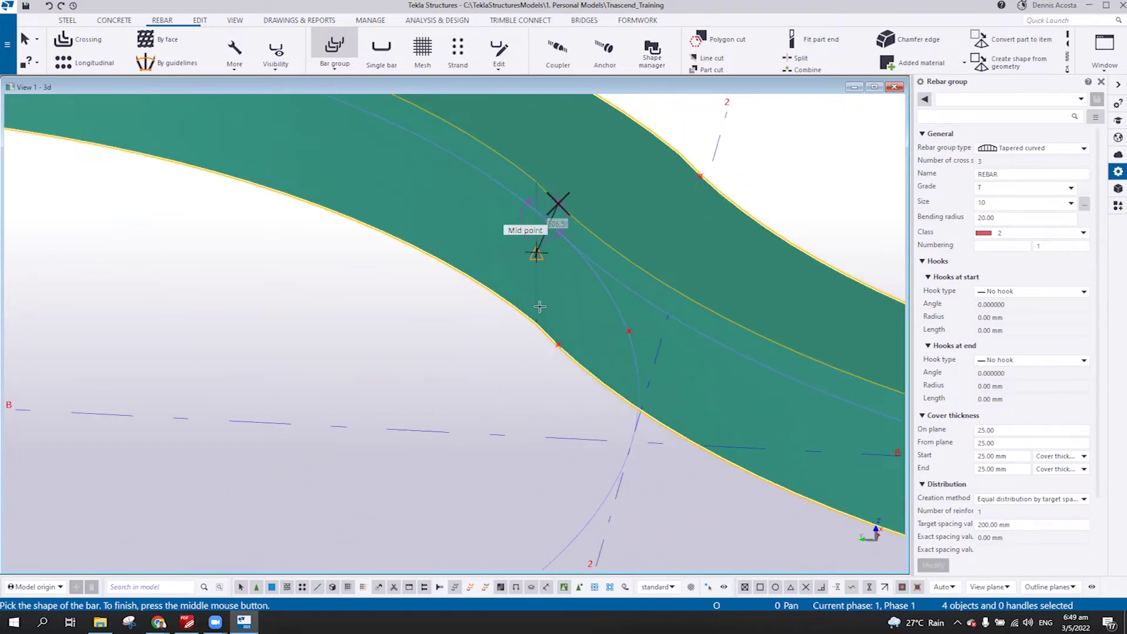
{"action": "left_click", "coordinate": [558, 345]}
{"action": "middle_click", "coordinate": [578, 346]}
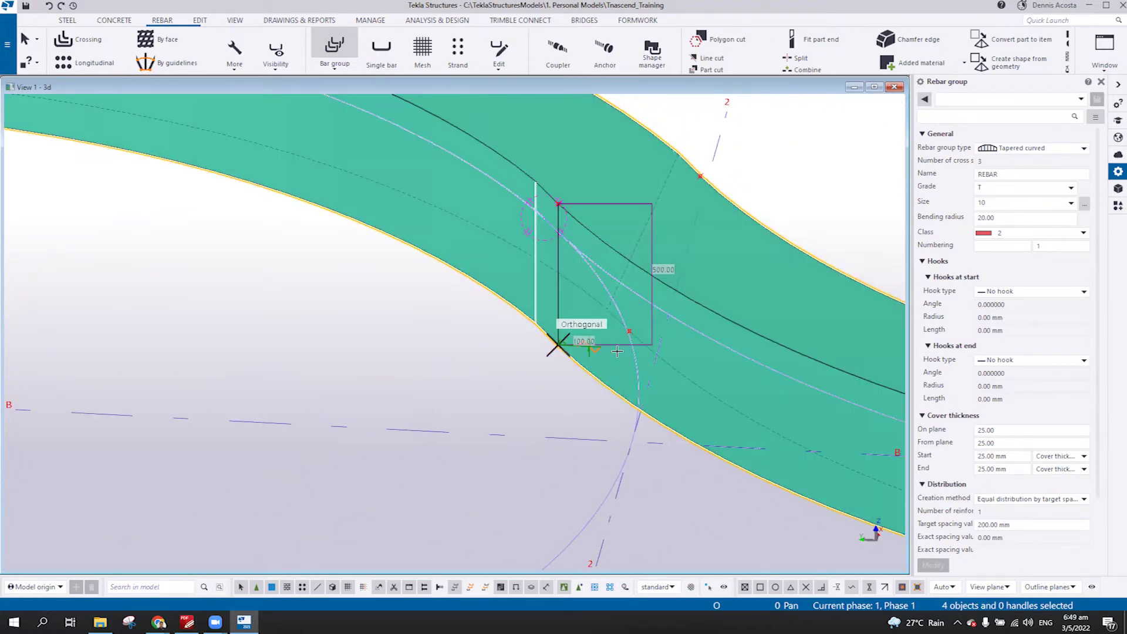
{"action": "scroll", "coordinate": [632, 342], "scroll_direction": "up", "scroll_amount": 2}
{"action": "left_click", "coordinate": [631, 328]}
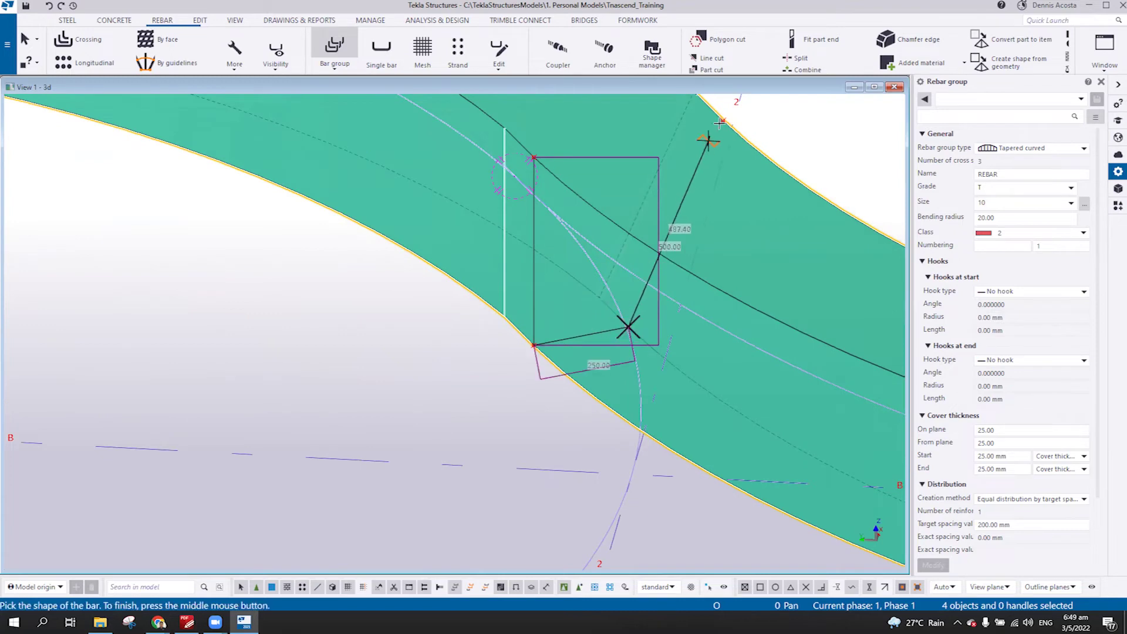
{"action": "left_click", "coordinate": [722, 119]}
{"action": "middle_click_drag", "start_coordinate": [715, 247], "coordinate": [364, 248]}
{"action": "scroll", "coordinate": [353, 287], "scroll_direction": "down", "scroll_amount": 1}
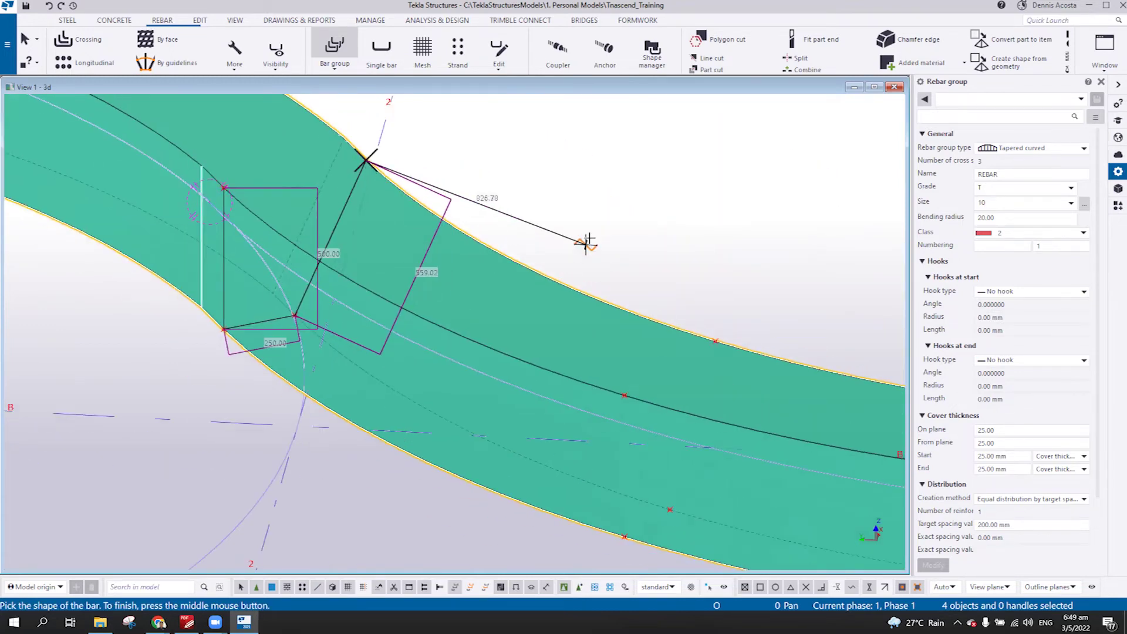
{"action": "middle_click", "coordinate": [593, 221]}
{"action": "right_click", "coordinate": [650, 218]}
{"action": "left_click", "coordinate": [667, 226]}
Step: Select the new rebar group and give its bar starts standard 90-degree hooks
{"action": "left_click", "coordinate": [668, 229]}
{"action": "scroll", "coordinate": [659, 311], "scroll_direction": "down", "scroll_amount": 2}
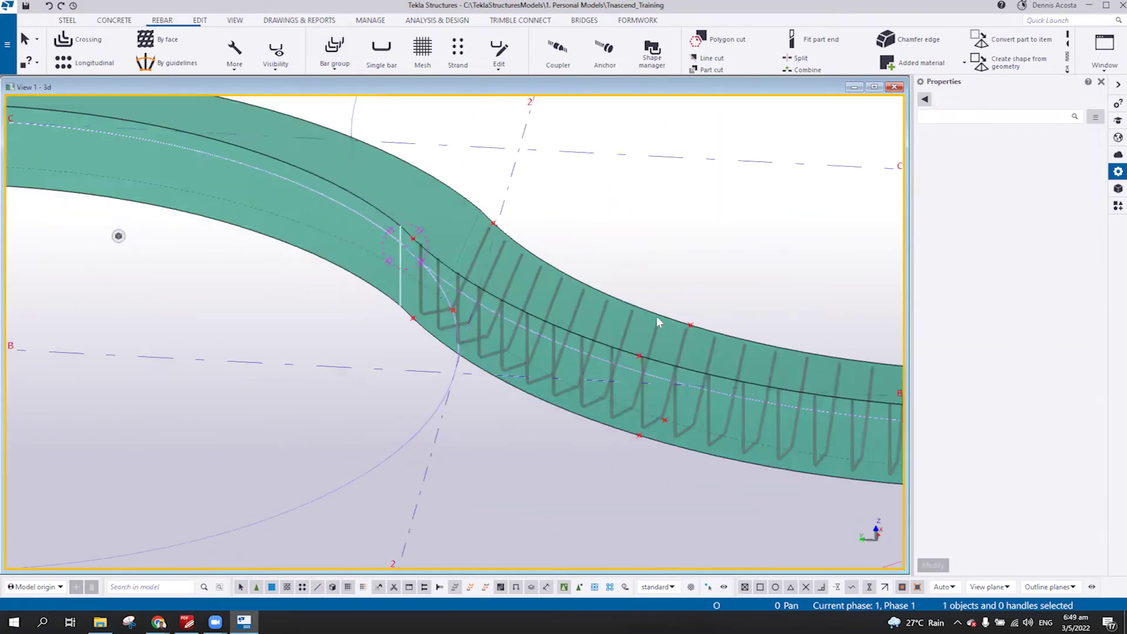
{"action": "middle_click_drag", "start_coordinate": [657, 318], "coordinate": [579, 401], "text": "ctrl"}
{"action": "scroll", "coordinate": [652, 446], "scroll_direction": "up", "scroll_amount": 4}
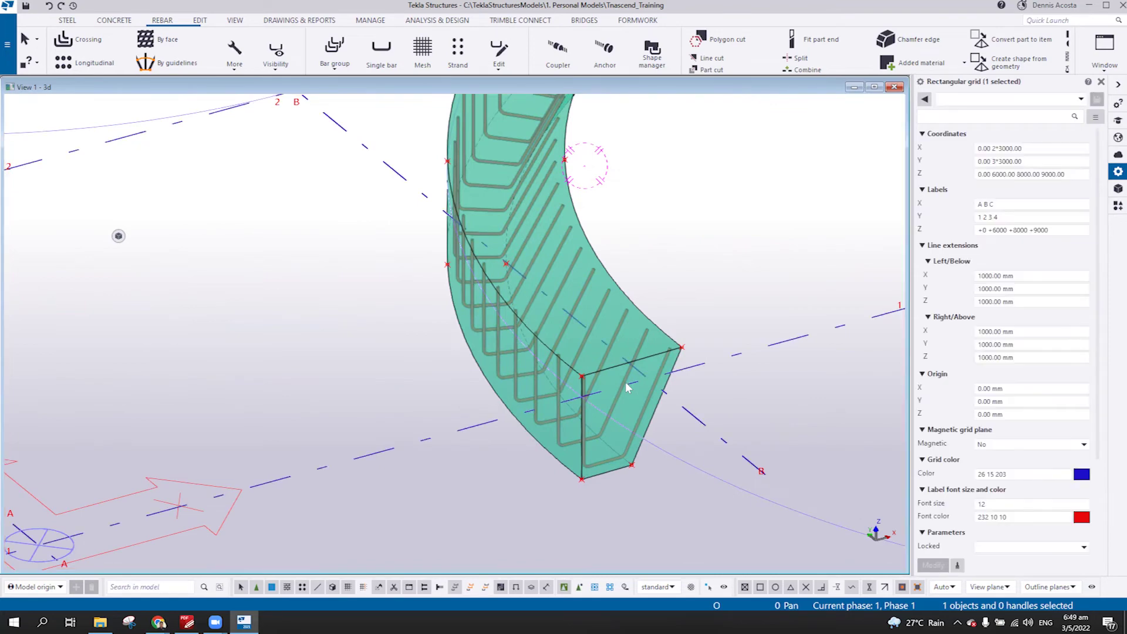
{"action": "left_click", "coordinate": [644, 424]}
{"action": "left_click", "coordinate": [644, 413]}
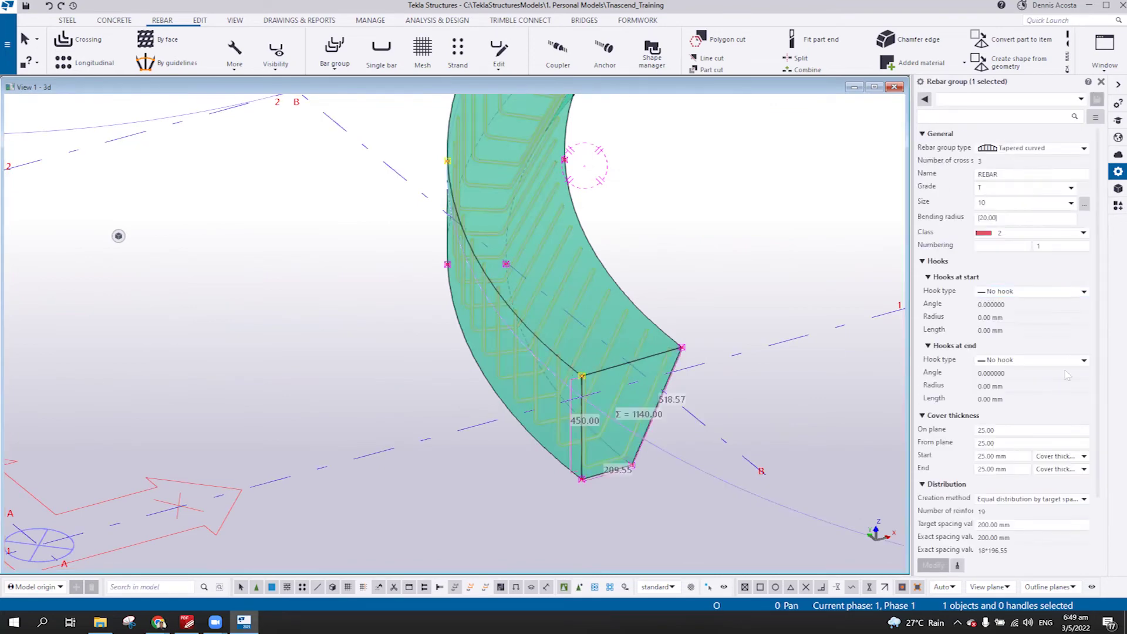
{"action": "left_click", "coordinate": [1028, 292]}
{"action": "left_click", "coordinate": [1010, 307]}
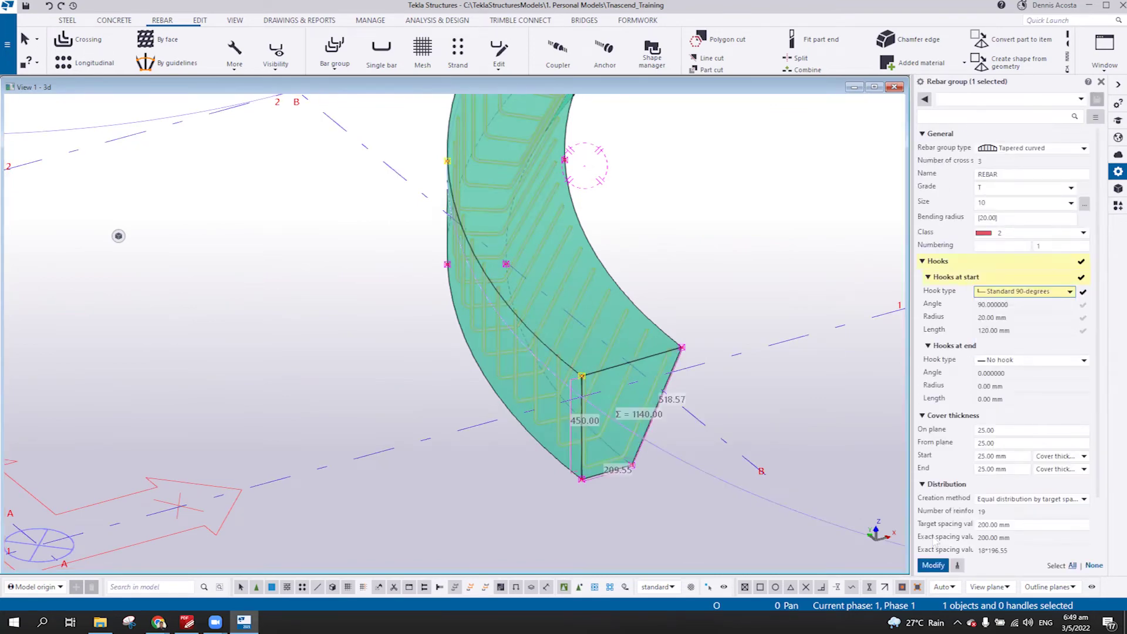
{"action": "left_click", "coordinate": [932, 565]}
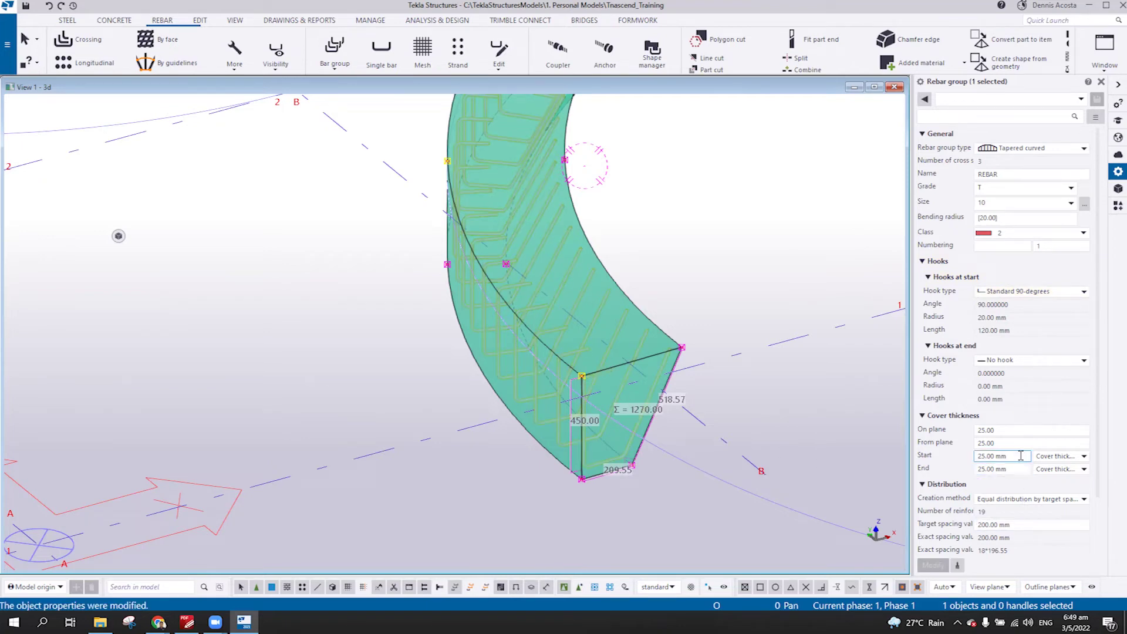
Step: Set the start cover thickness to -200 mm
{"action": "type", "text": "-200"}
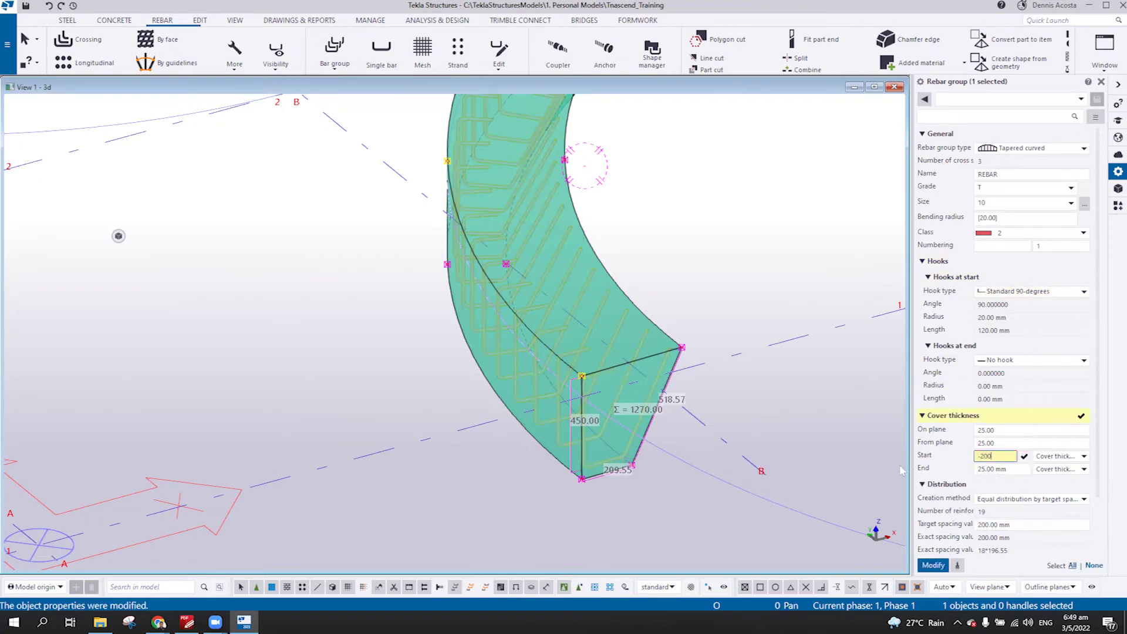
{"action": "key", "text": "Return"}
{"action": "scroll", "coordinate": [772, 414], "scroll_direction": "down", "scroll_amount": 2}
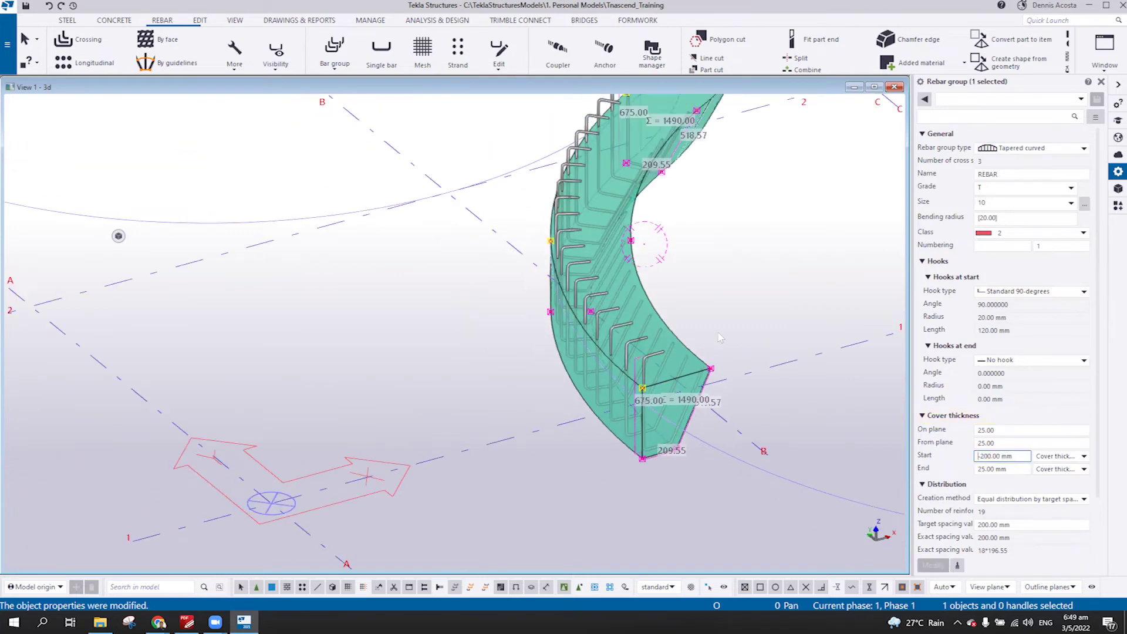
{"action": "left_click", "coordinate": [714, 352]}
Step: Give the rebar group custom end hooks with angle 70, radius 20 and length 100
{"action": "scroll", "coordinate": [696, 398], "scroll_direction": "up", "scroll_amount": 2}
{"action": "left_click", "coordinate": [691, 402]}
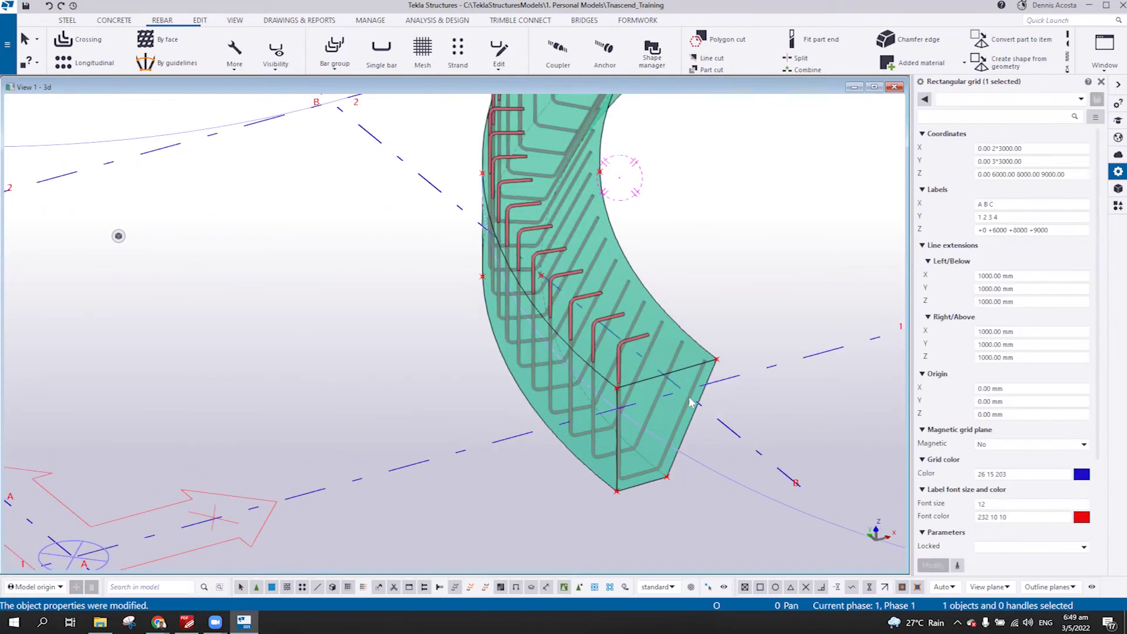
{"action": "left_click", "coordinate": [675, 431]}
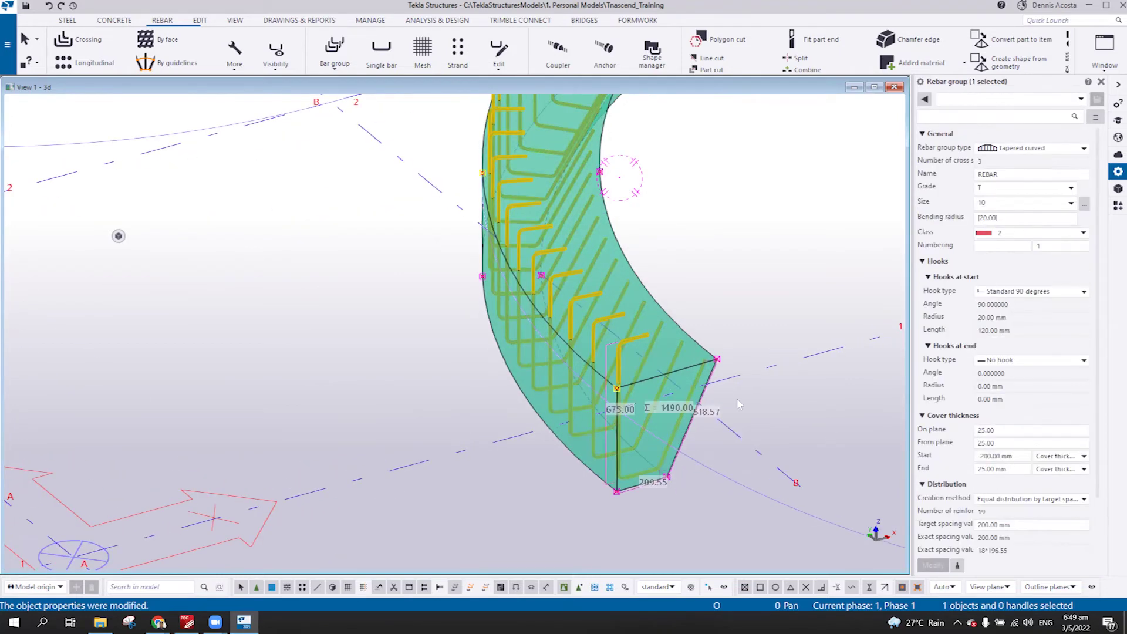
{"action": "left_click", "coordinate": [1020, 363]}
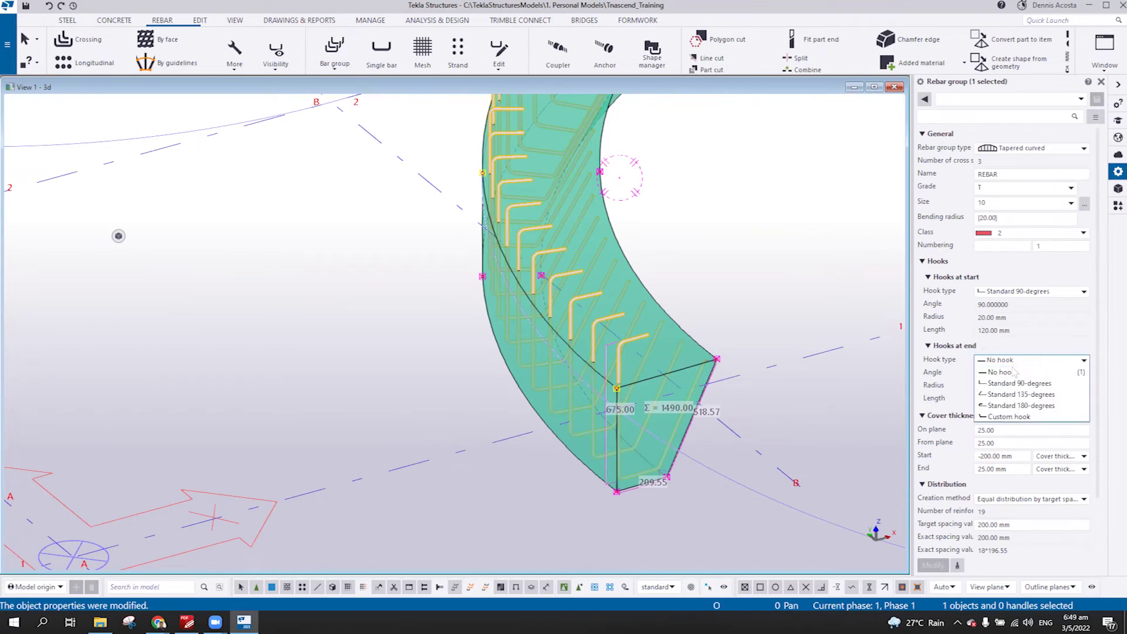
{"action": "left_click", "coordinate": [1002, 417]}
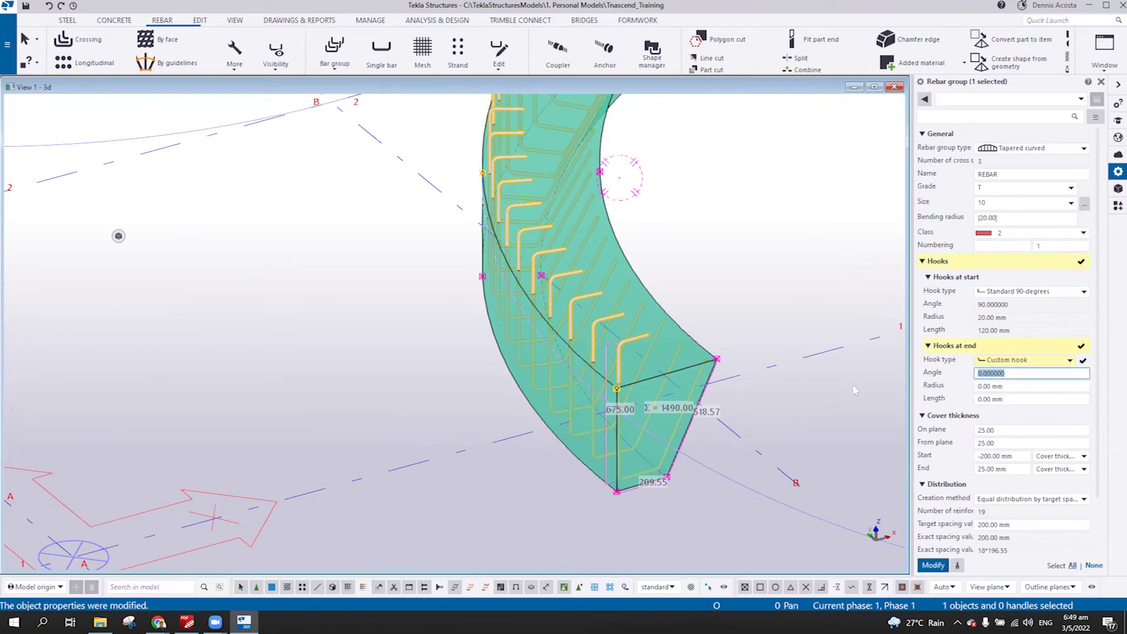
{"action": "type", "text": "70"}
{"action": "key", "text": "Tab"}
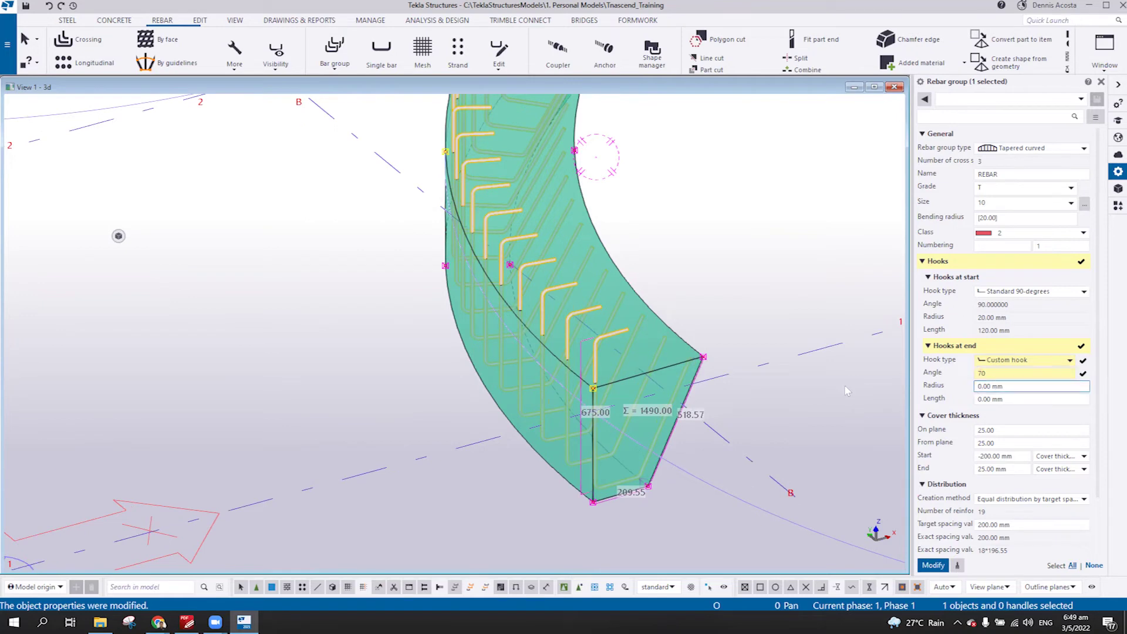
{"action": "type", "text": "20"}
{"action": "key", "text": "Tab"}
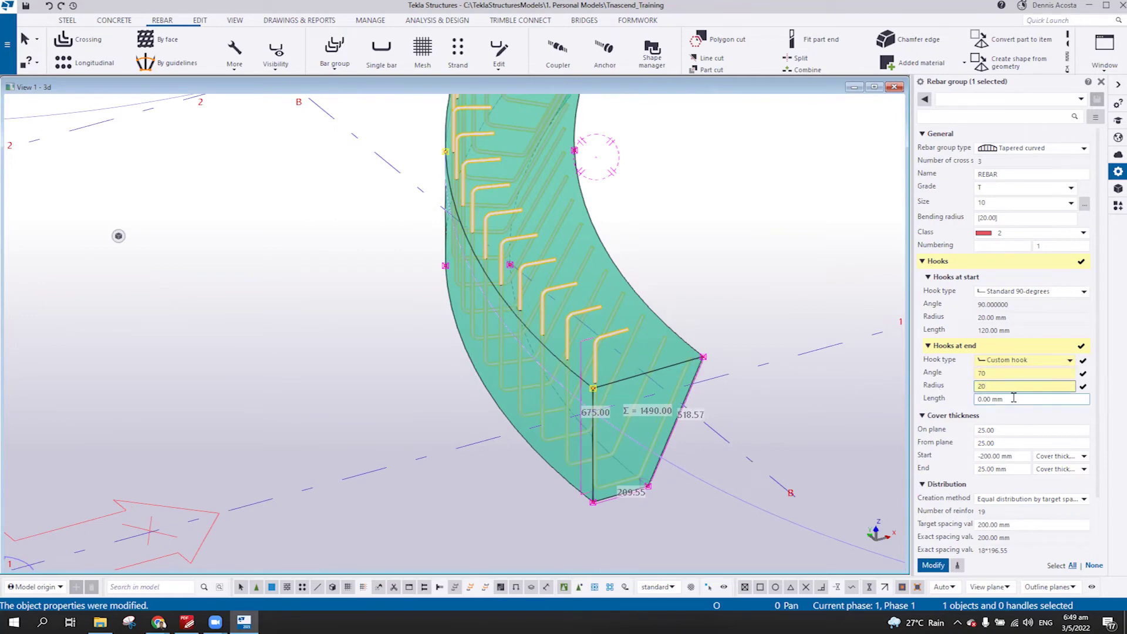
{"action": "type", "text": "100"}
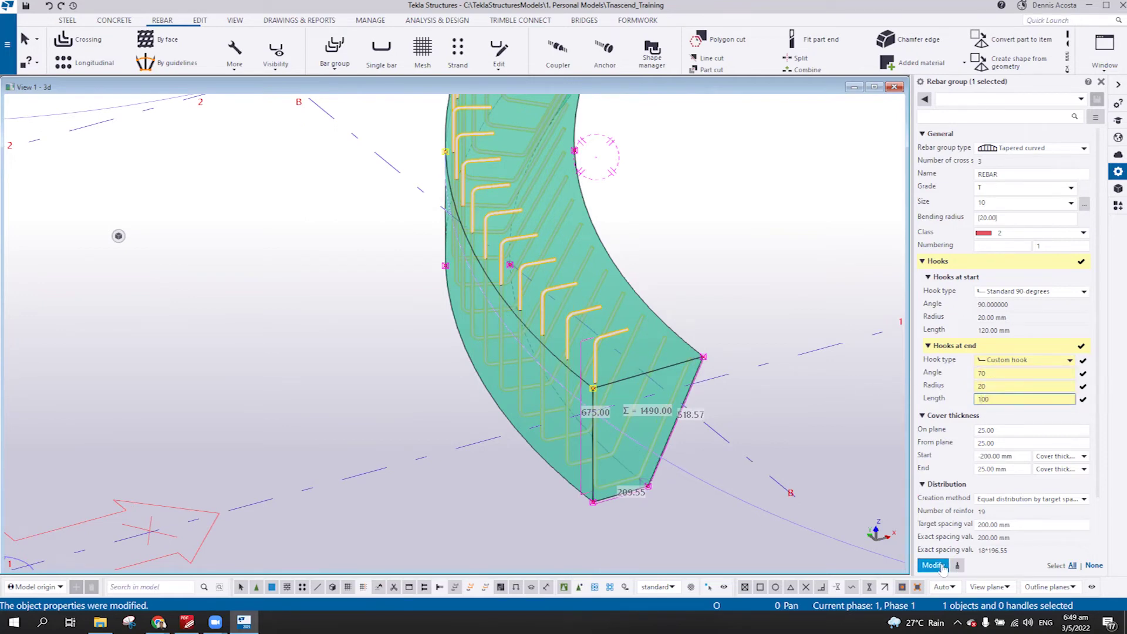
{"action": "left_click", "coordinate": [939, 565]}
Step: Change the end hook angle to 90°, then to 110°
{"action": "left_click", "coordinate": [986, 374]}
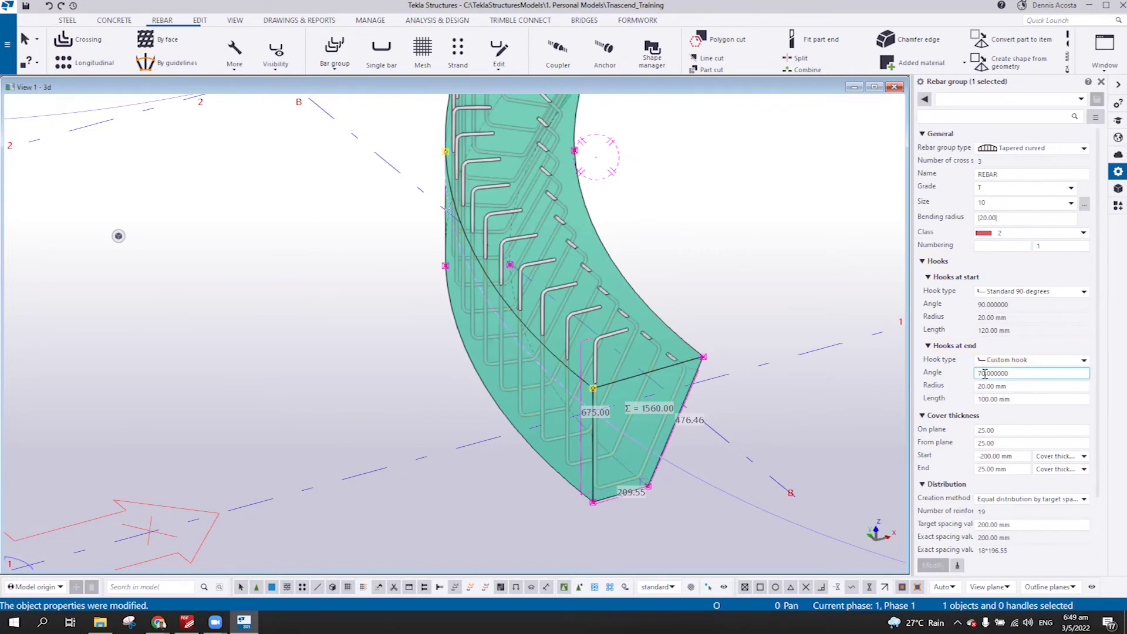
{"action": "left_click_drag", "start_coordinate": [1015, 374], "coordinate": [879, 374]}
{"action": "type", "text": "90"}
{"action": "key", "text": "Return"}
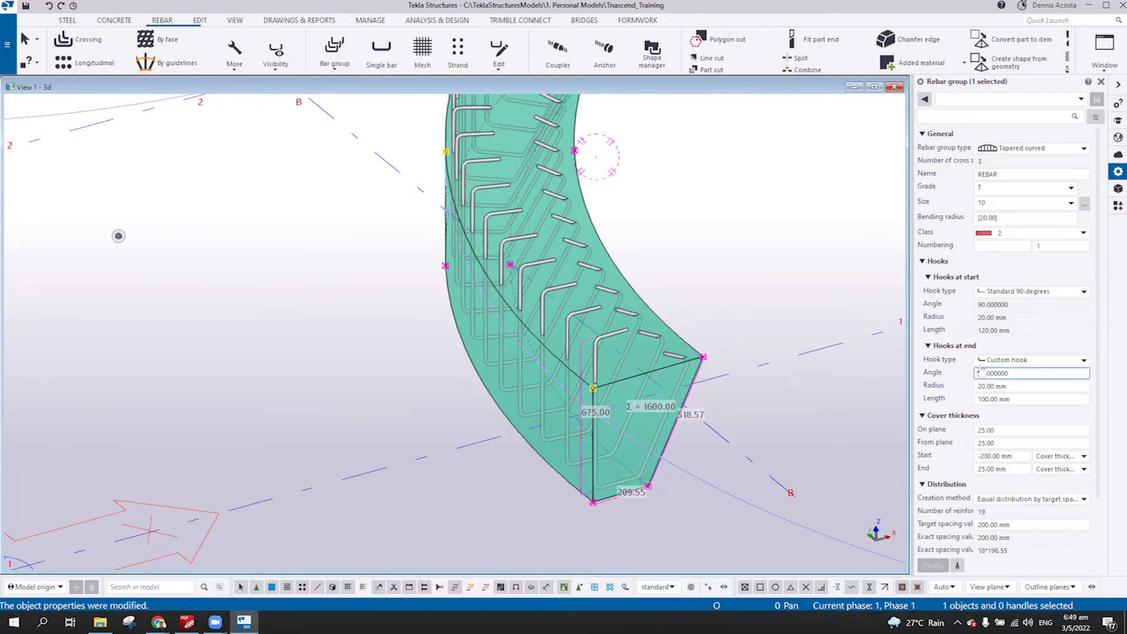
{"action": "left_click_drag", "start_coordinate": [1022, 374], "coordinate": [901, 393]}
{"action": "type", "text": "110"}
{"action": "key", "text": "Return"}
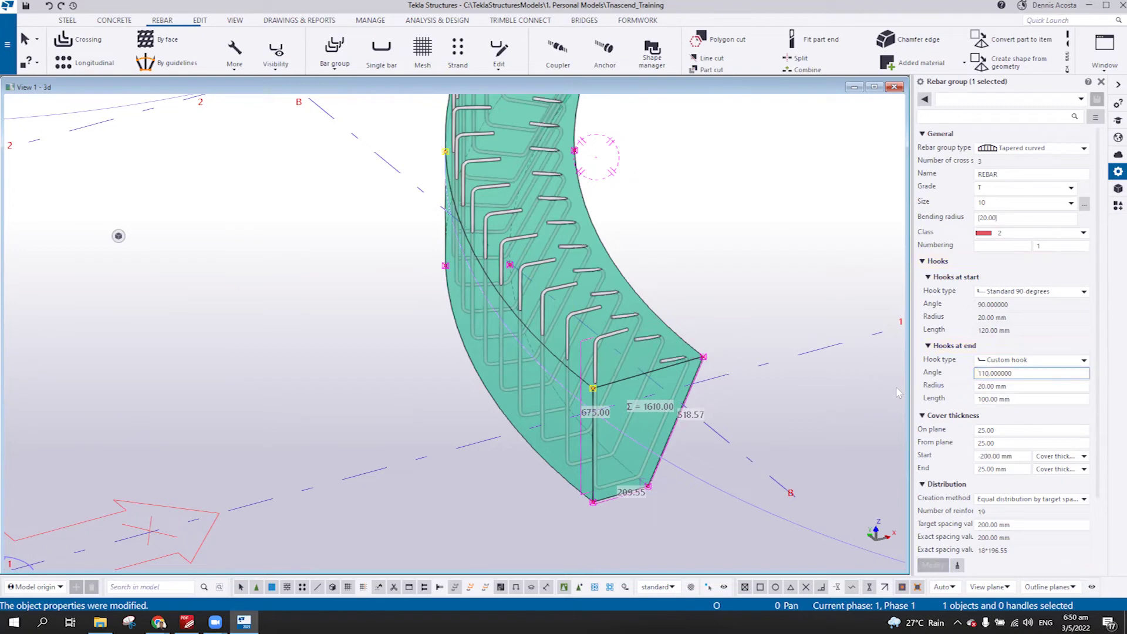
Step: Set the end cover thickness to 100 mm
{"action": "double_click", "coordinate": [998, 468]}
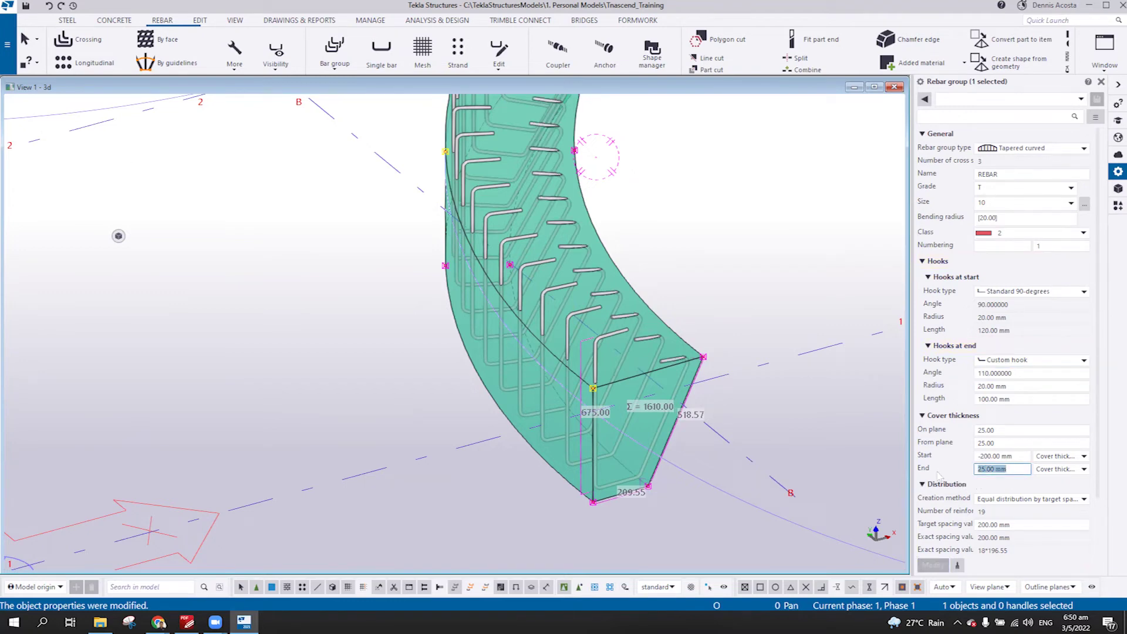
{"action": "type", "text": "100"}
{"action": "key", "text": "Return"}
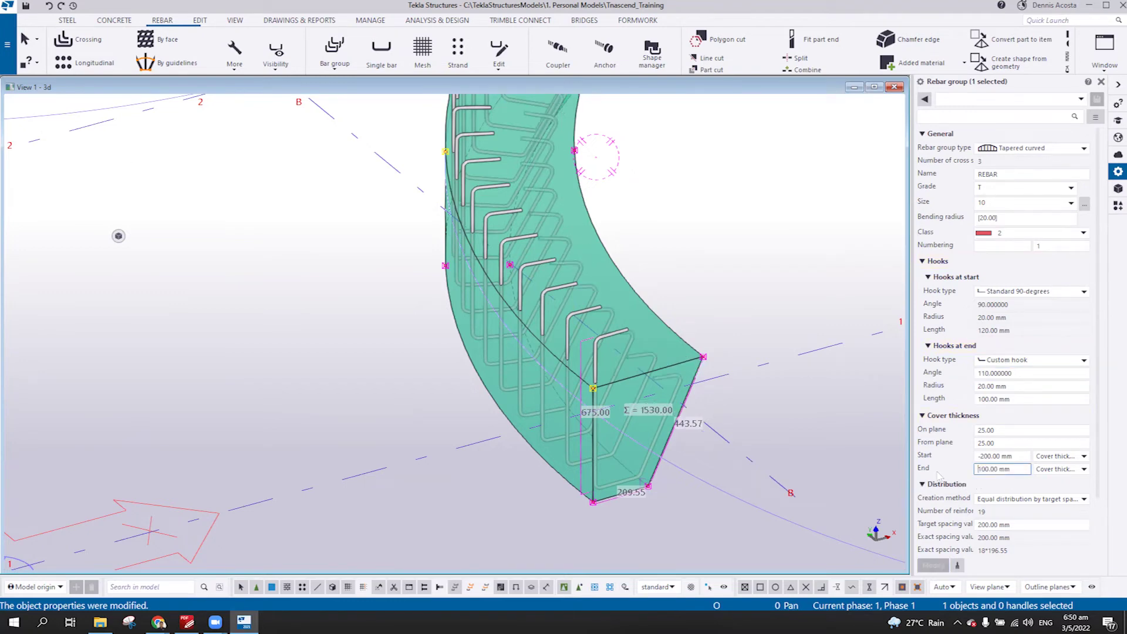
{"action": "left_click", "coordinate": [707, 283]}
{"action": "scroll", "coordinate": [665, 337], "scroll_direction": "down", "scroll_amount": 2}
{"action": "middle_click_drag", "start_coordinate": [608, 415], "coordinate": [332, 352], "text": "ctrl"}
{"action": "scroll", "coordinate": [503, 288], "scroll_direction": "up", "scroll_amount": 4}
{"action": "scroll", "coordinate": [440, 289], "scroll_direction": "down", "scroll_amount": 4}
{"action": "middle_click_drag", "start_coordinate": [569, 283], "coordinate": [646, 408]}
{"action": "scroll", "coordinate": [647, 410], "scroll_direction": "down", "scroll_amount": 4}
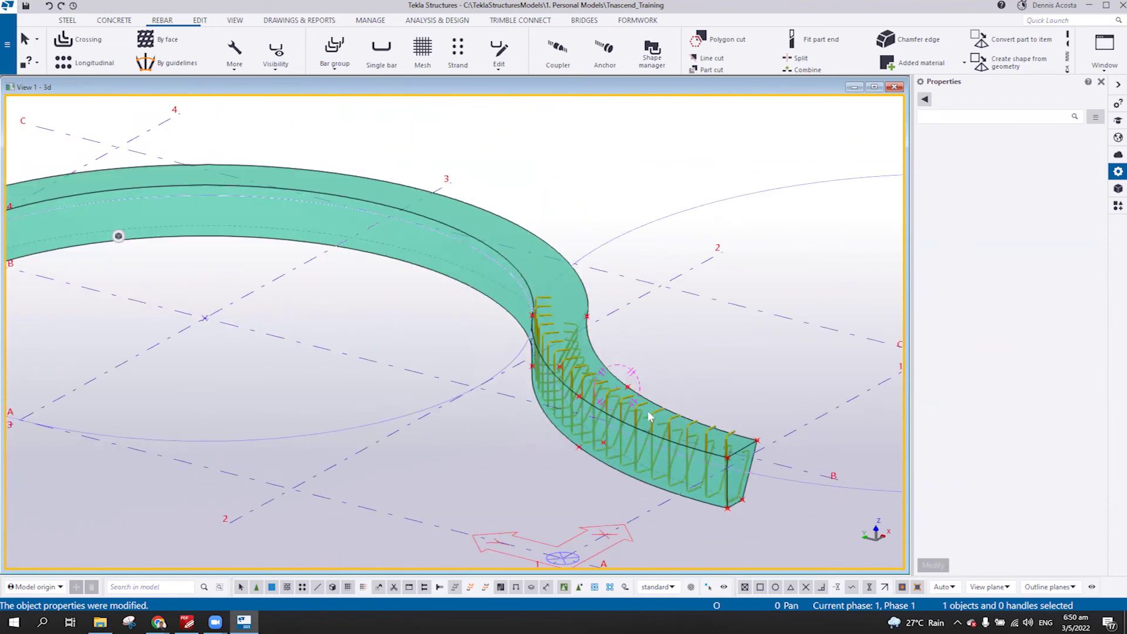
{"action": "scroll", "coordinate": [649, 407], "scroll_direction": "up", "scroll_amount": 2}
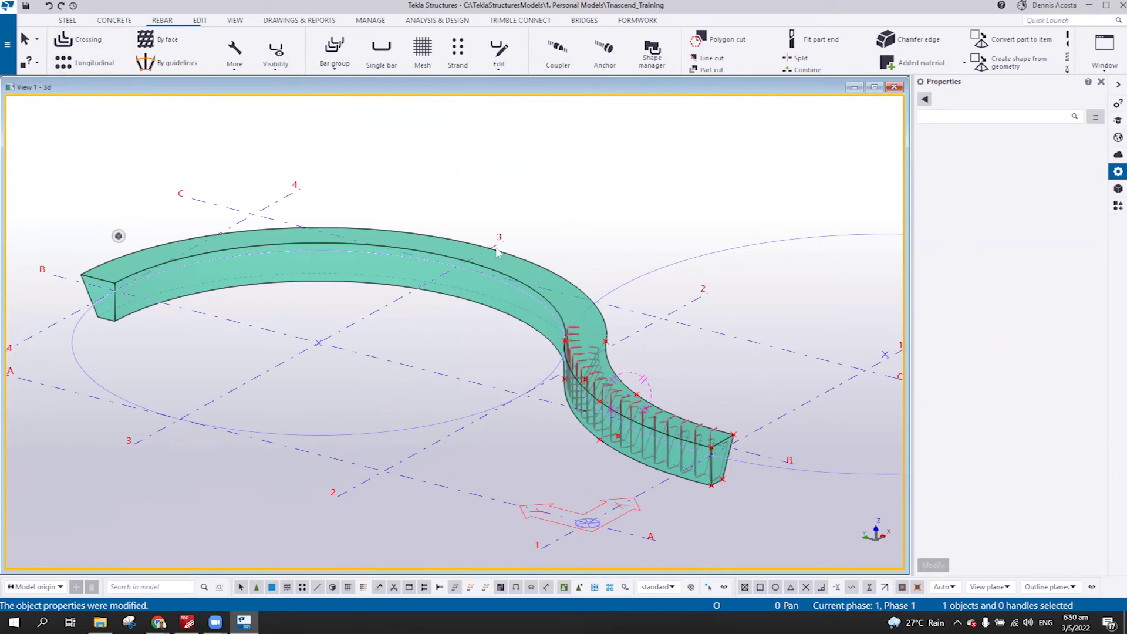
{"action": "scroll", "coordinate": [669, 288], "scroll_direction": "down", "scroll_amount": 2}
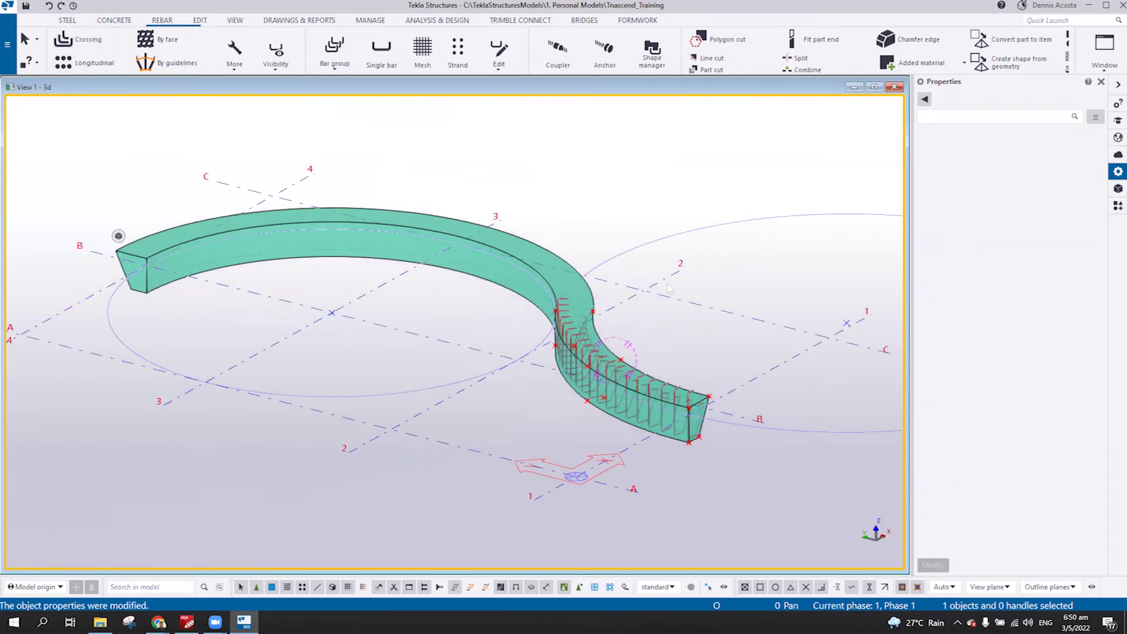
{"action": "left_click", "coordinate": [1118, 206]}
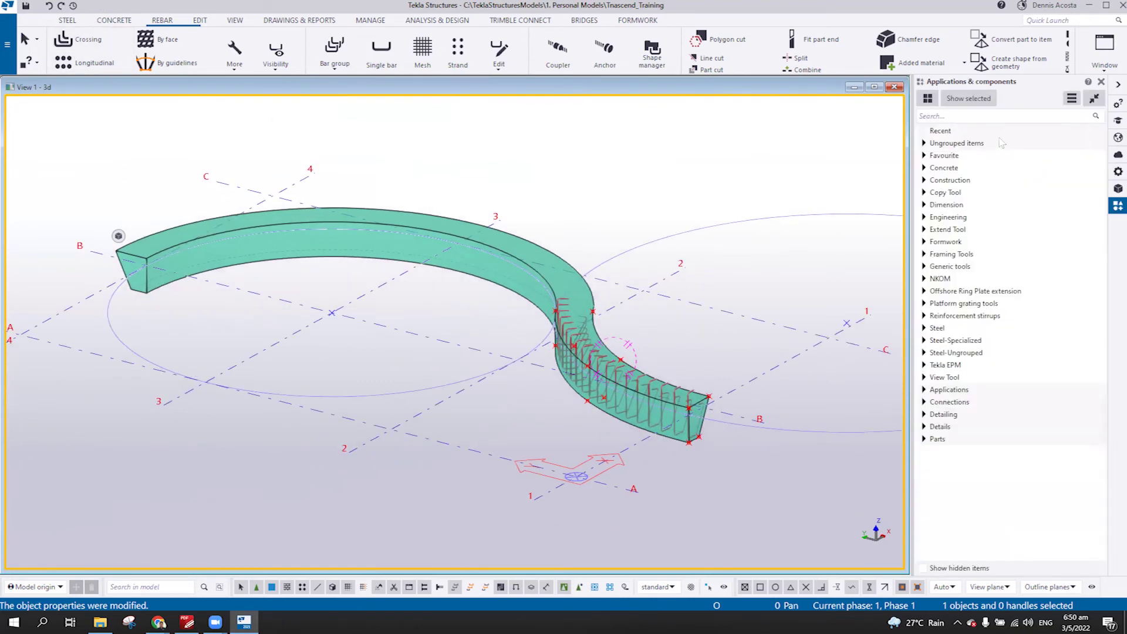
Step: Search the Applications & components catalog for CURVE
{"action": "left_click", "coordinate": [954, 115]}
{"action": "type", "text": "CURVE"}
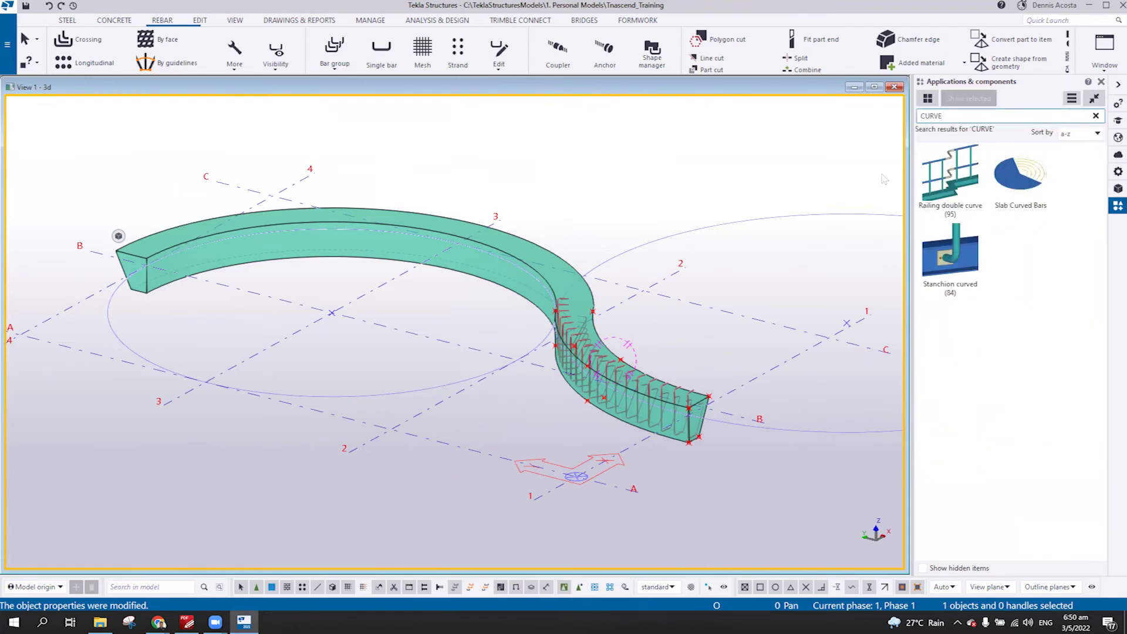
{"action": "right_click", "coordinate": [662, 172]}
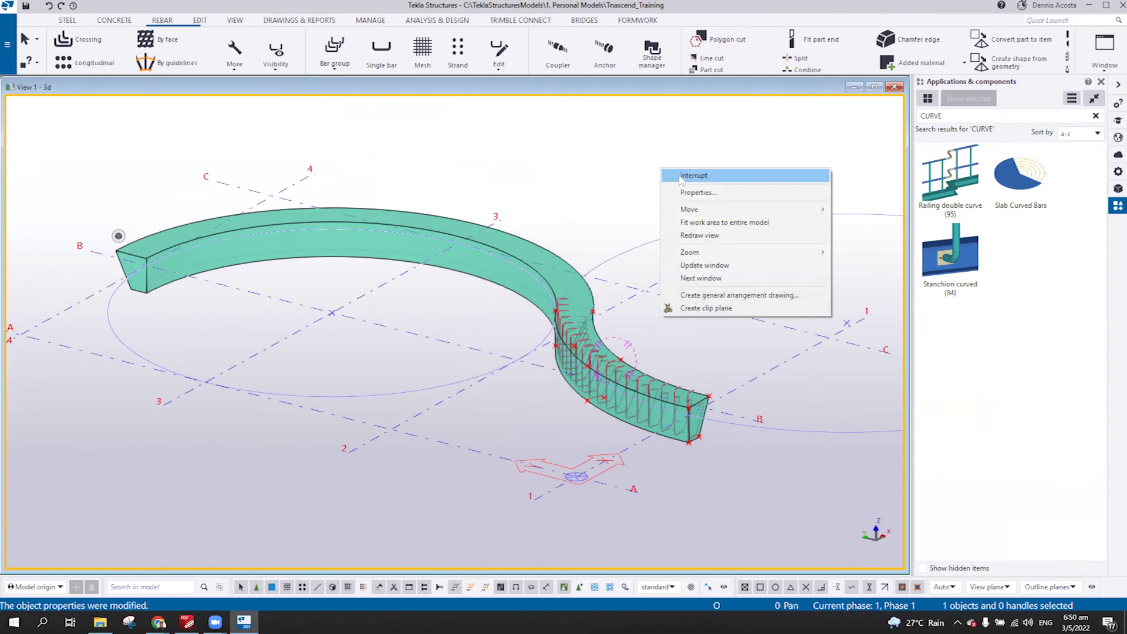
{"action": "key", "text": "Escape"}
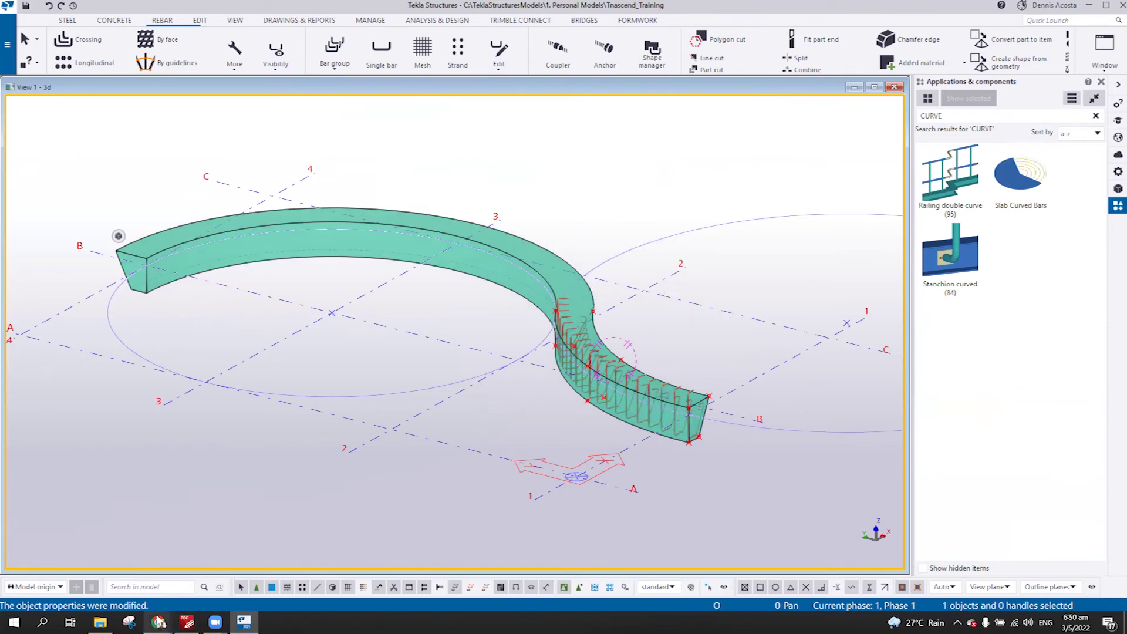
{"action": "mouse_move", "coordinate": [159, 621]}
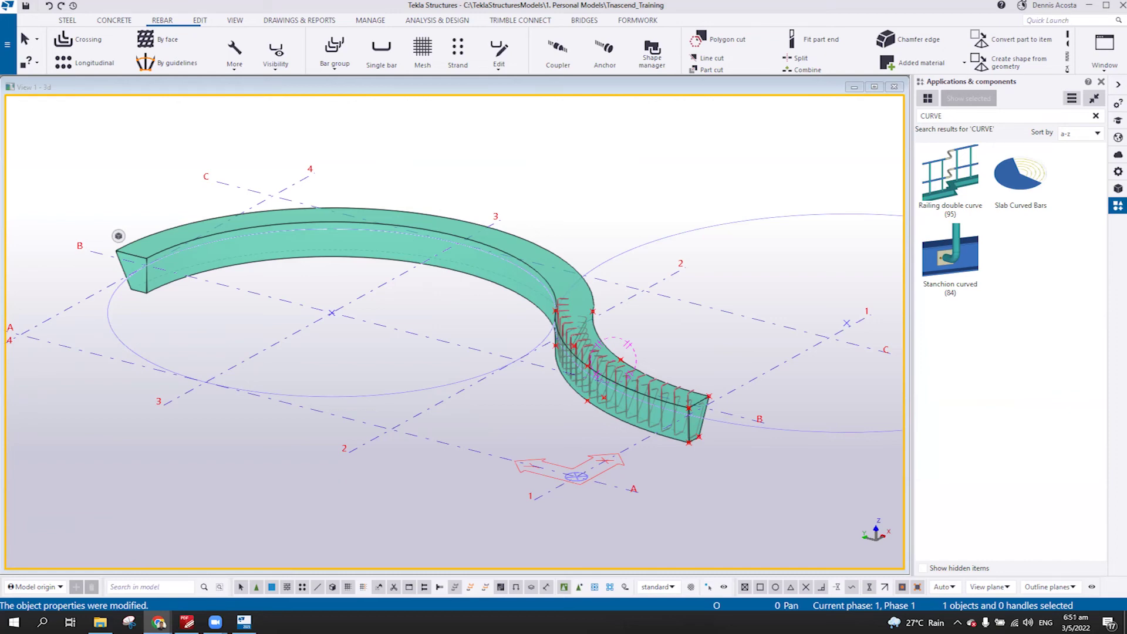
{"action": "key", "text": "alt+Tab"}
Step: Scroll the Tekla Warehouse 'curved bars' results down to Hoop Bars and Rebar Tick Tag
{"action": "scroll", "coordinate": [505, 424], "scroll_direction": "down", "scroll_amount": 4}
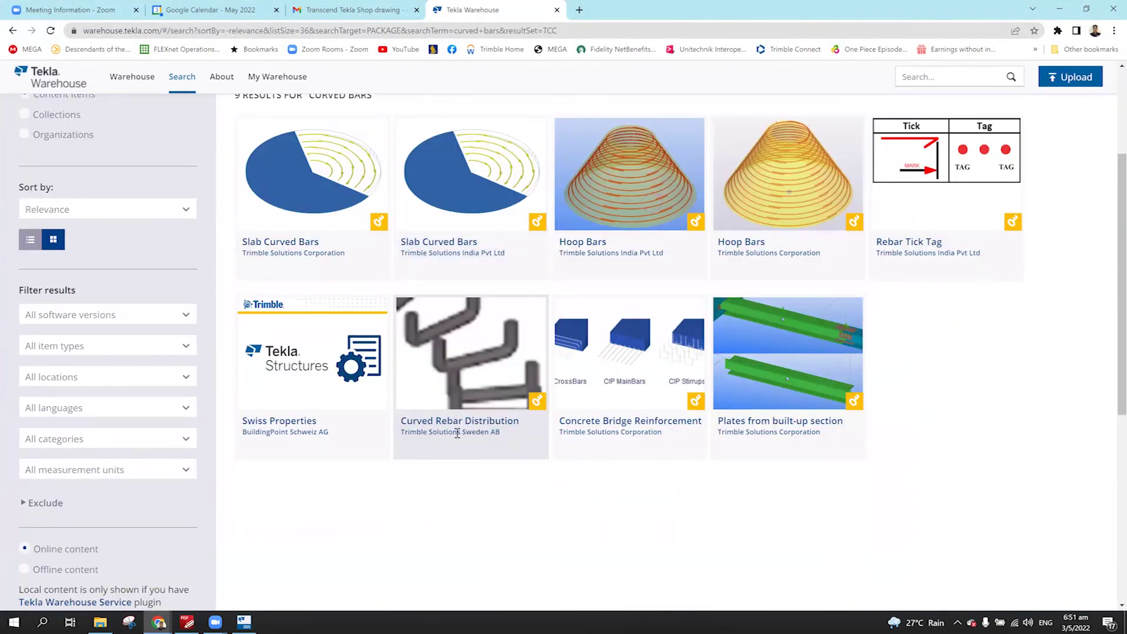